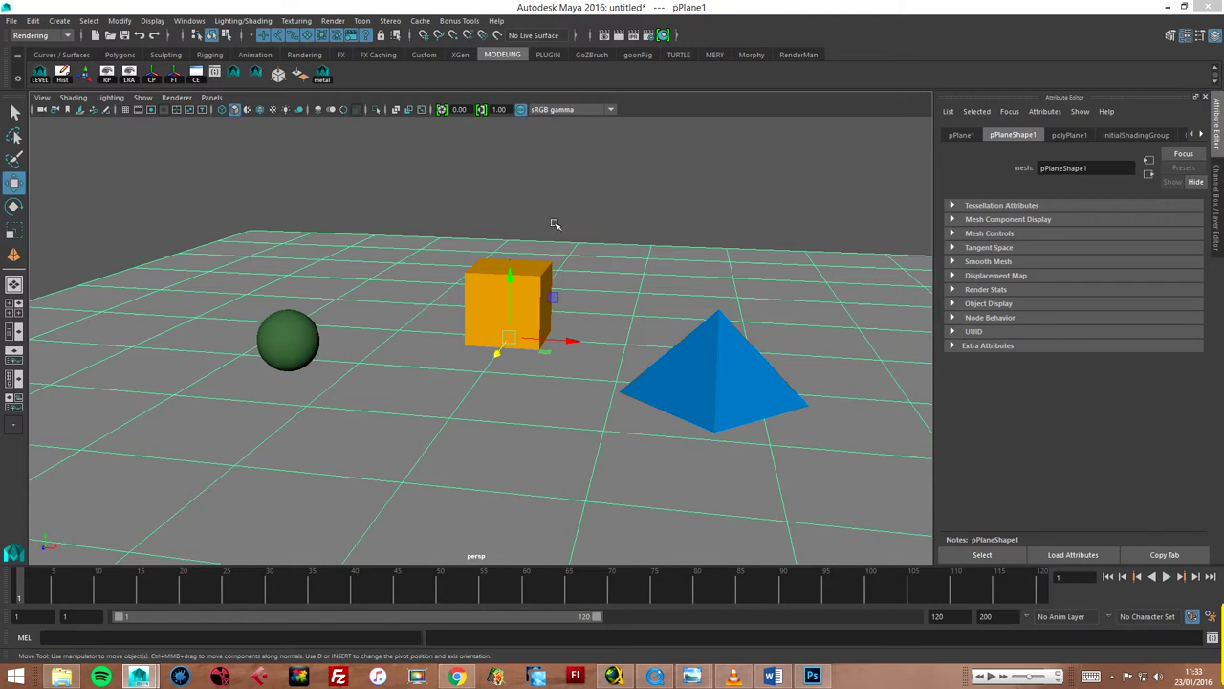
Pan and orbit the persp view to a higher angle on the objects, then deselect the ground plane.
alt+middle_drag(554, 224, 570, 237)
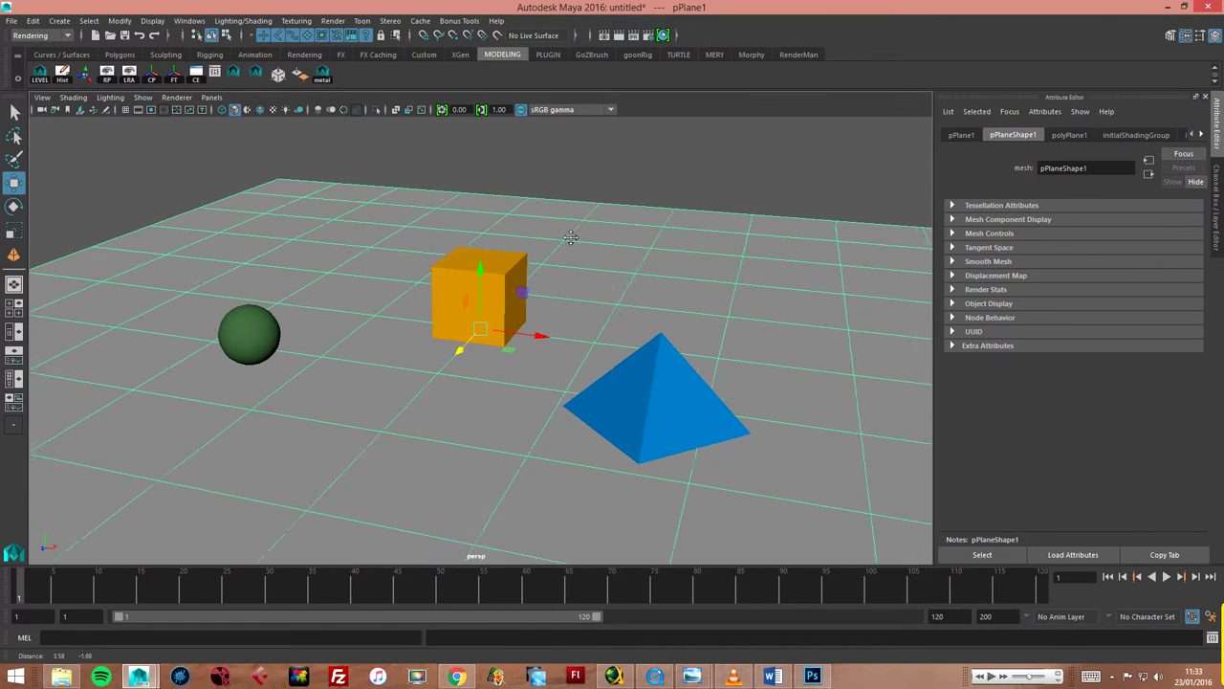
mouse_move(570, 237)
alt+mouse_down()
mouse_move(593, 293)
mouse_move(574, 219)
alt+mouse_up()
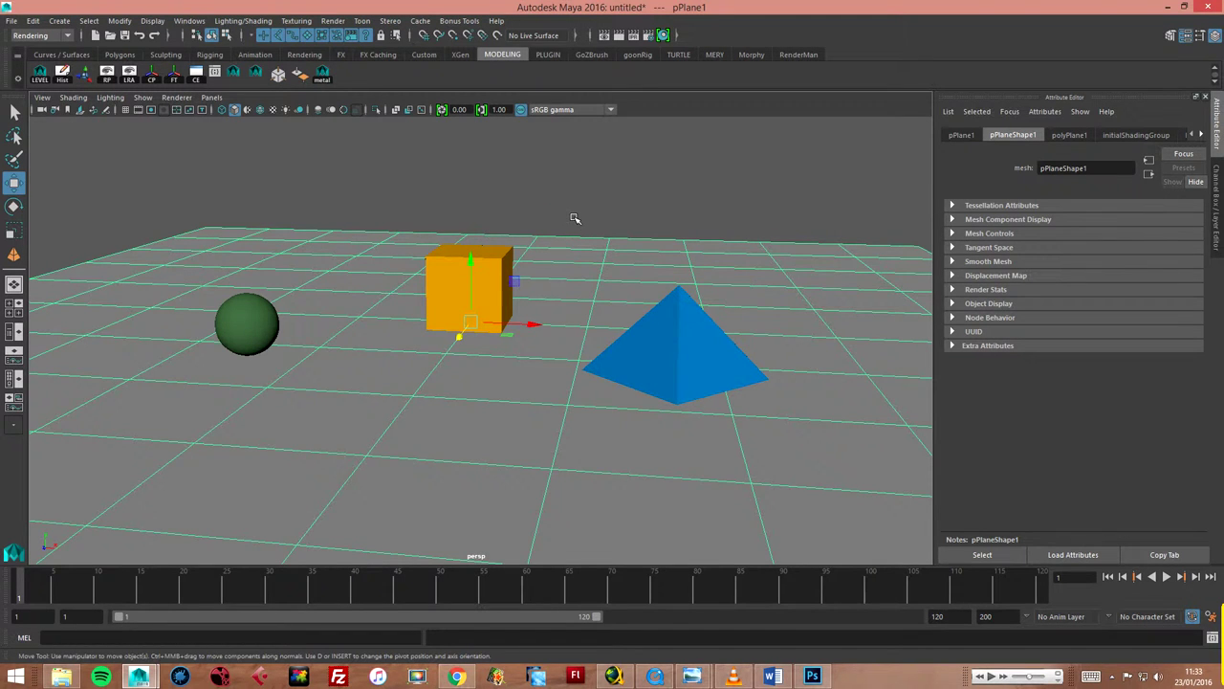
alt+drag(555, 213, 565, 252)
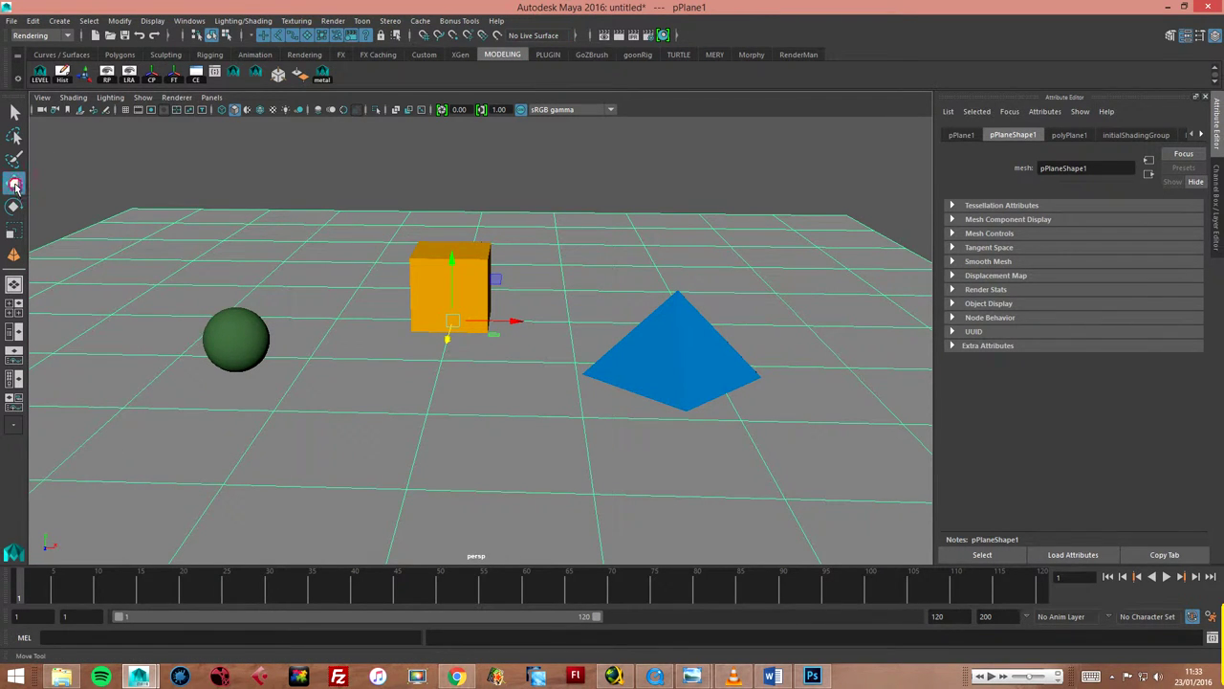
click(274, 163)
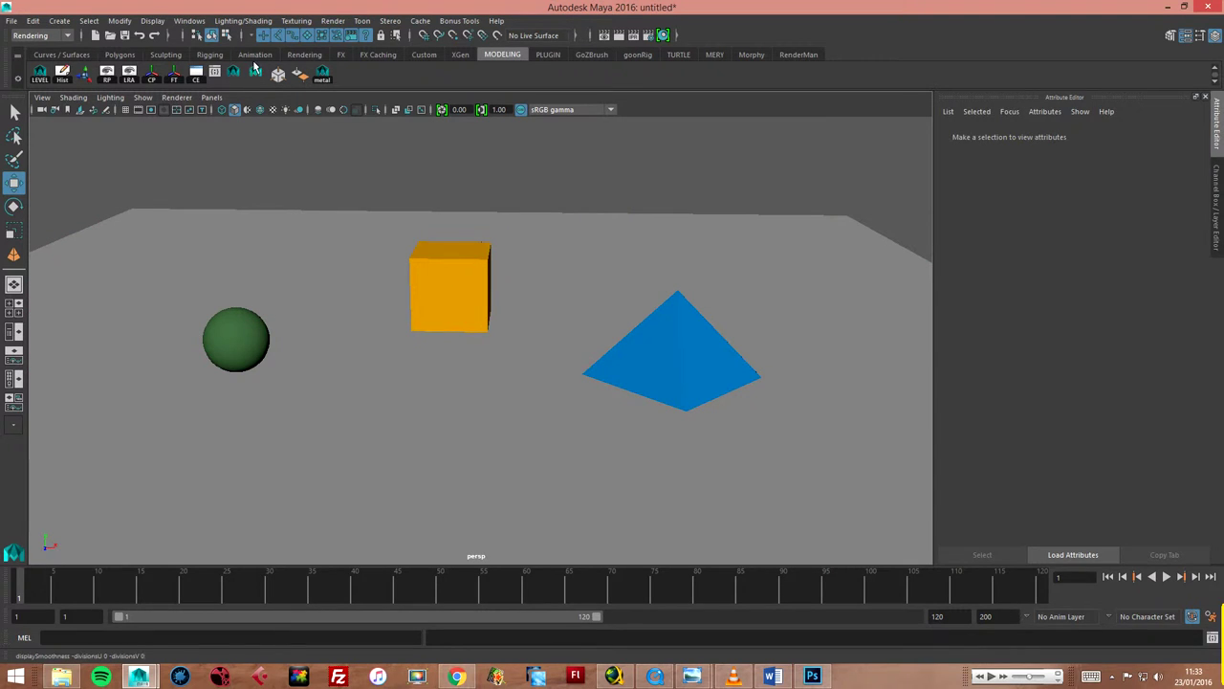
Create camera1 from the Camera and Aim options with Orthographic checked.
click(61, 21)
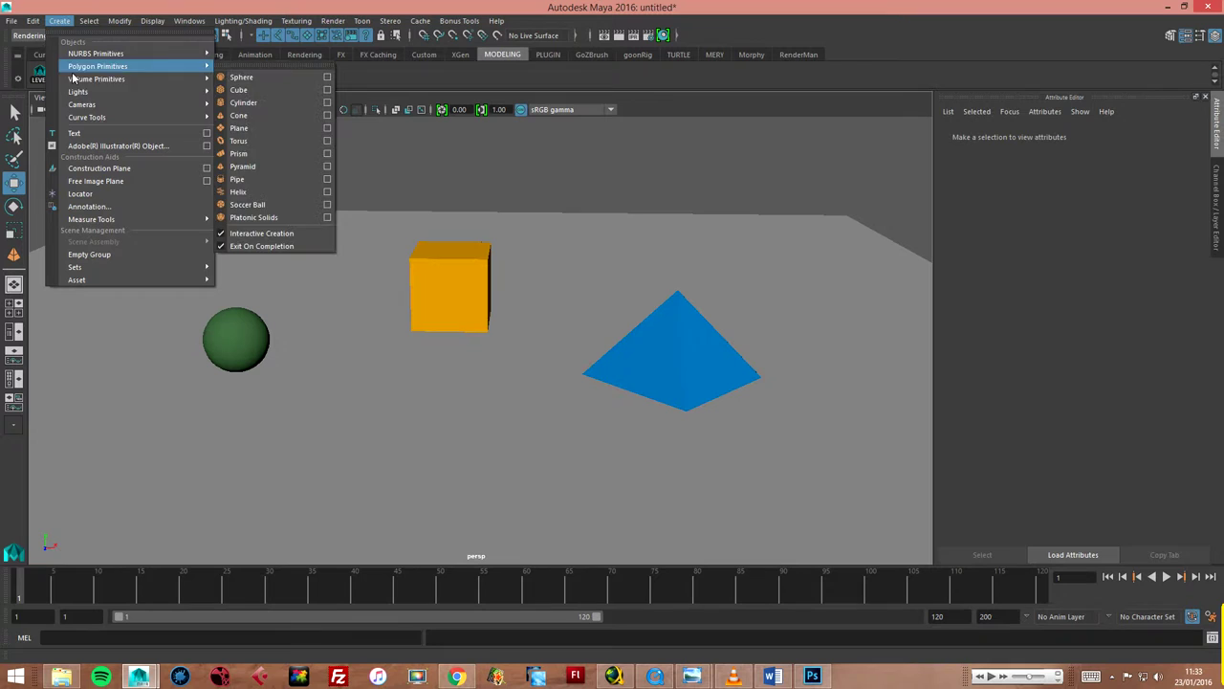
mouse_move(83, 104)
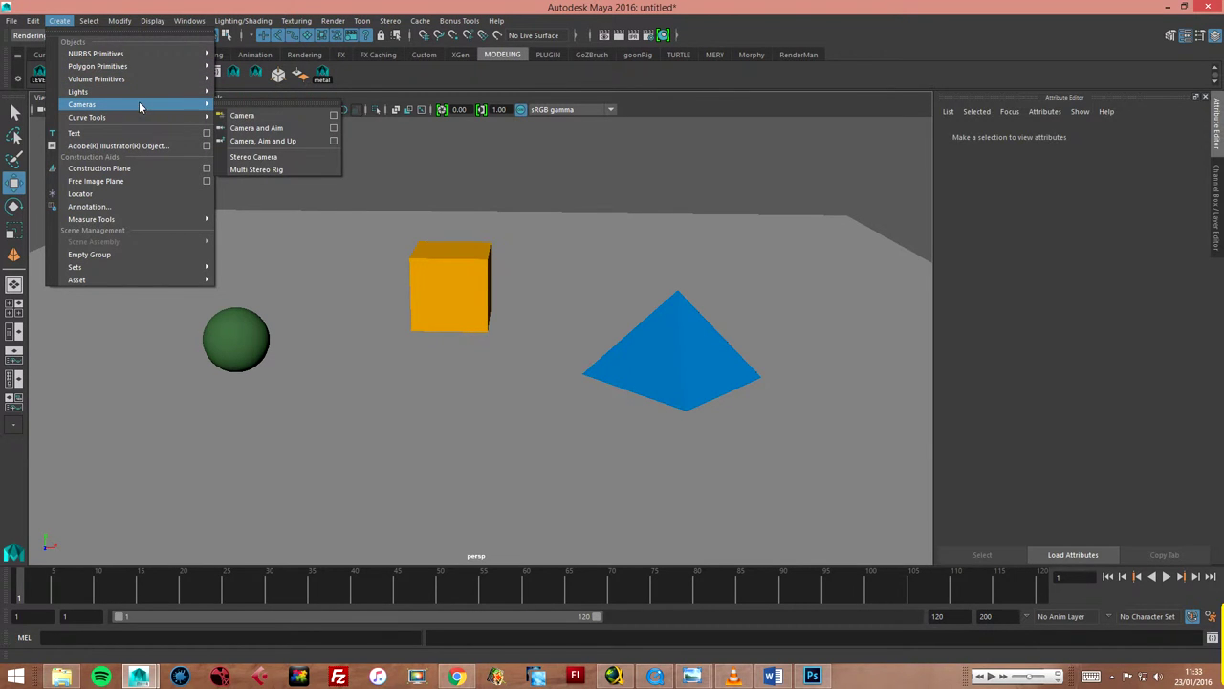
click(333, 115)
drag(446, 196, 684, 198)
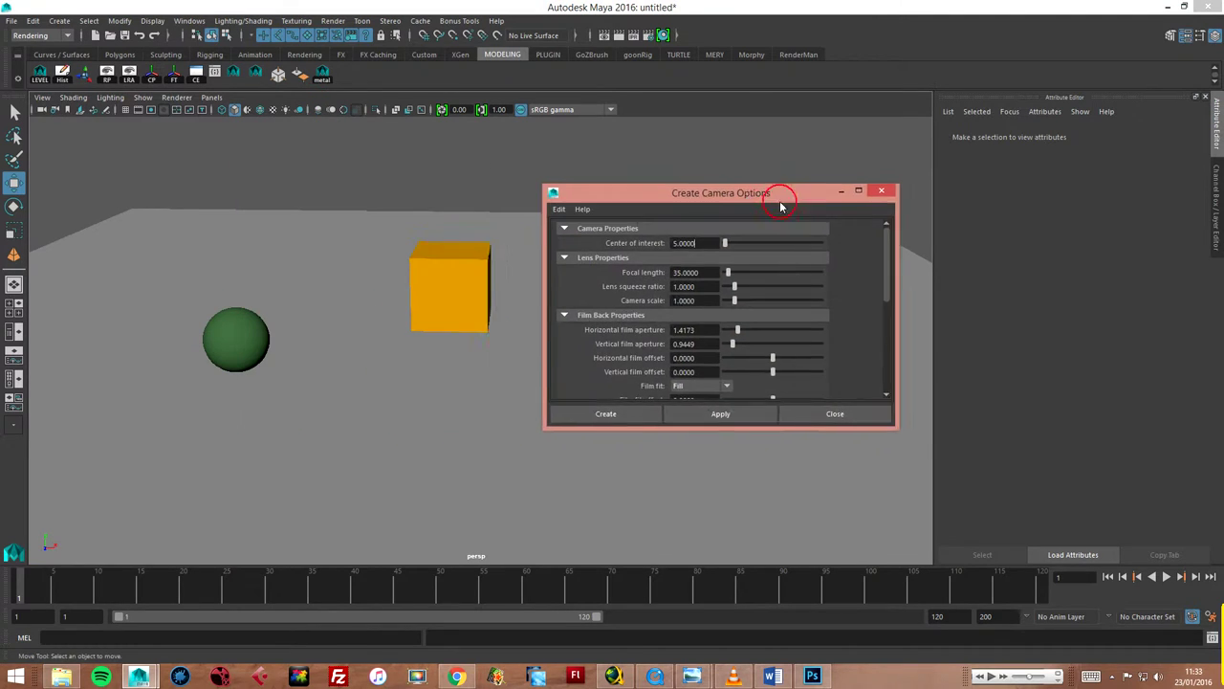
drag(821, 249, 821, 339)
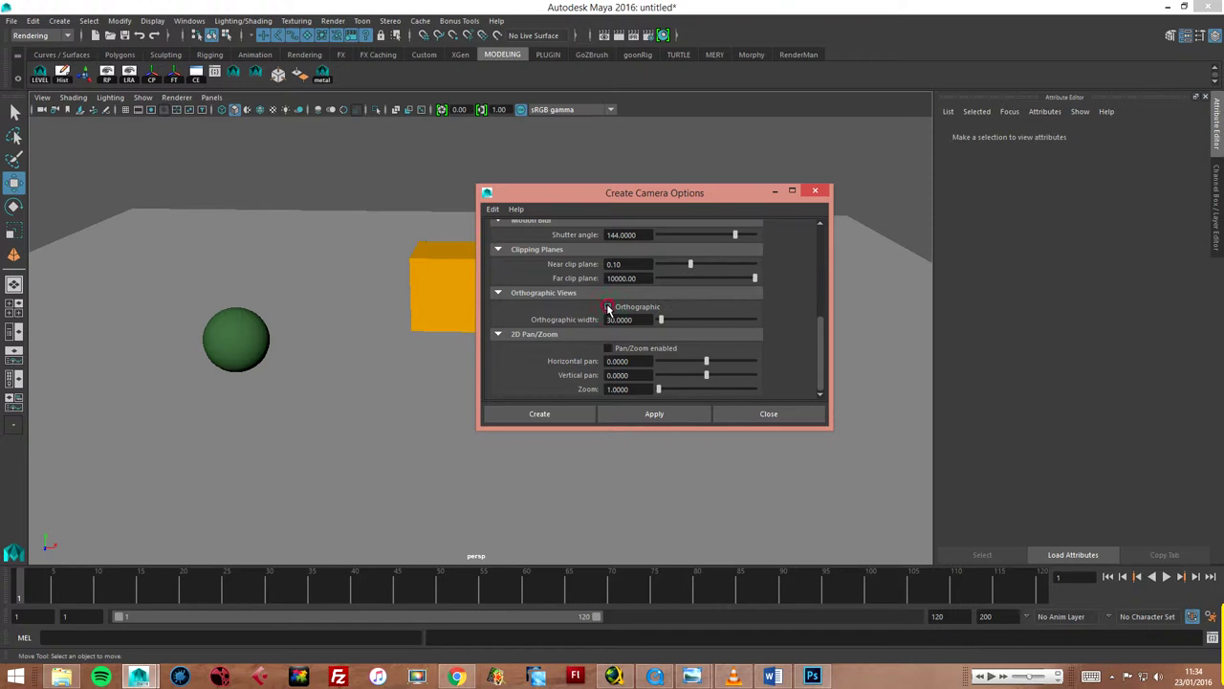
click(564, 414)
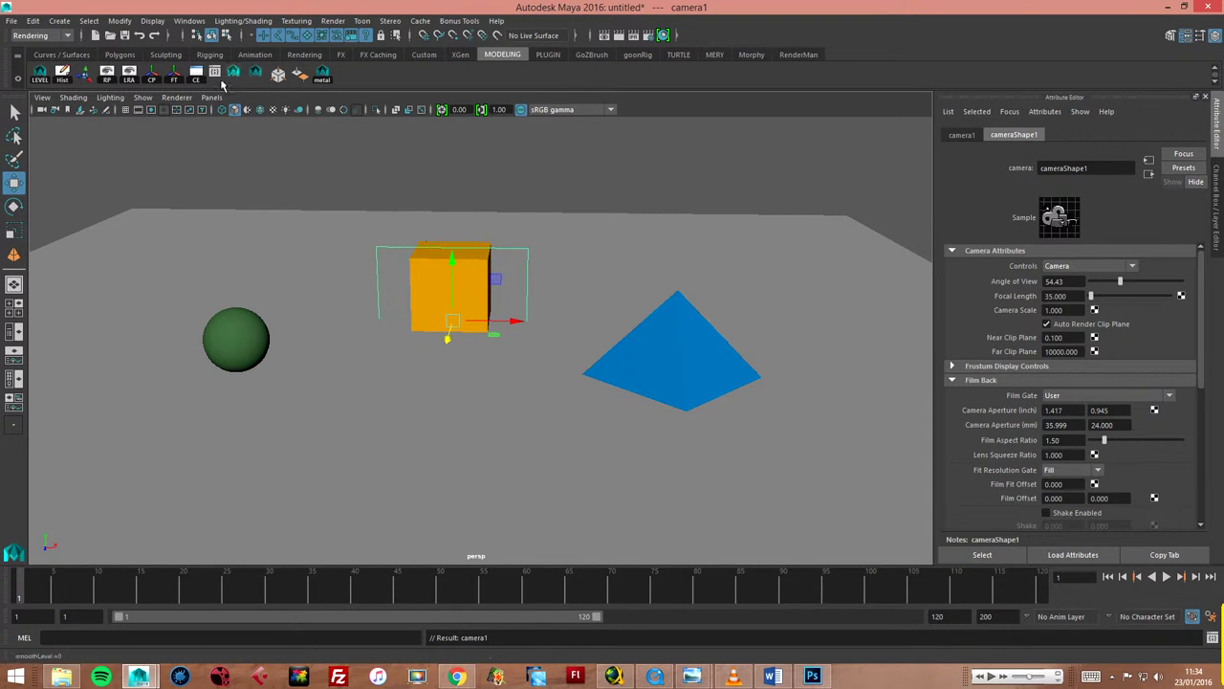
Orbit the persp view and turn on the reference grid.
alt+drag(769, 351, 645, 360)
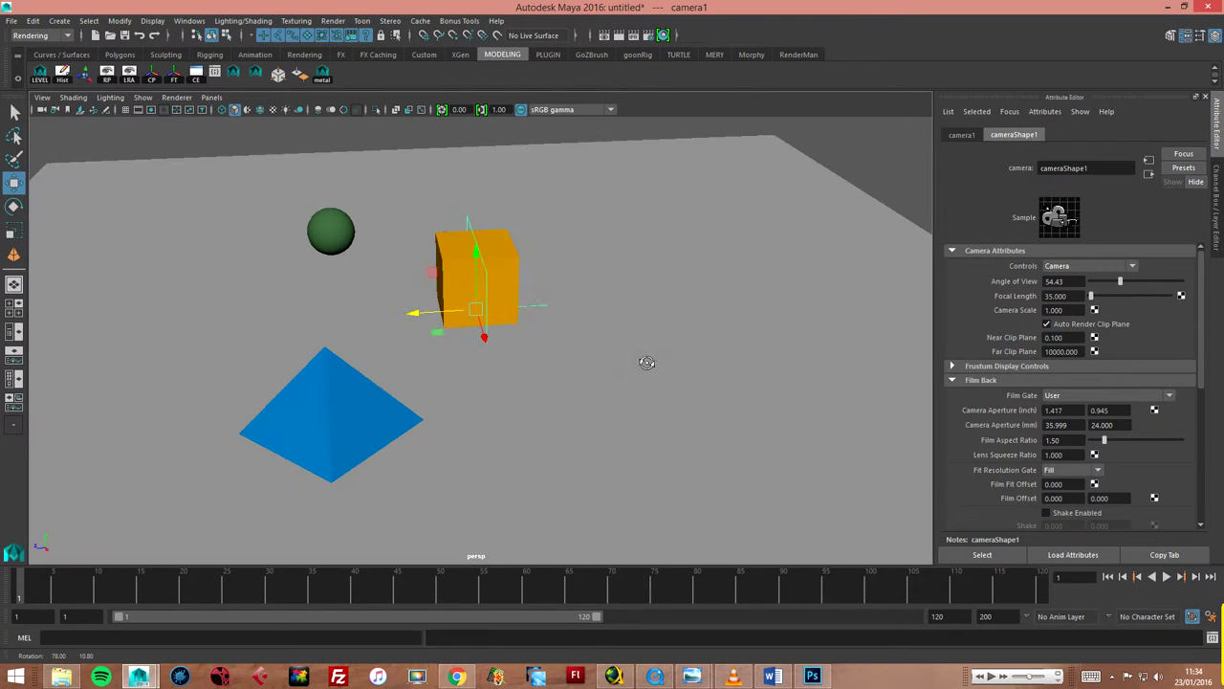
alt+drag(472, 331, 449, 326)
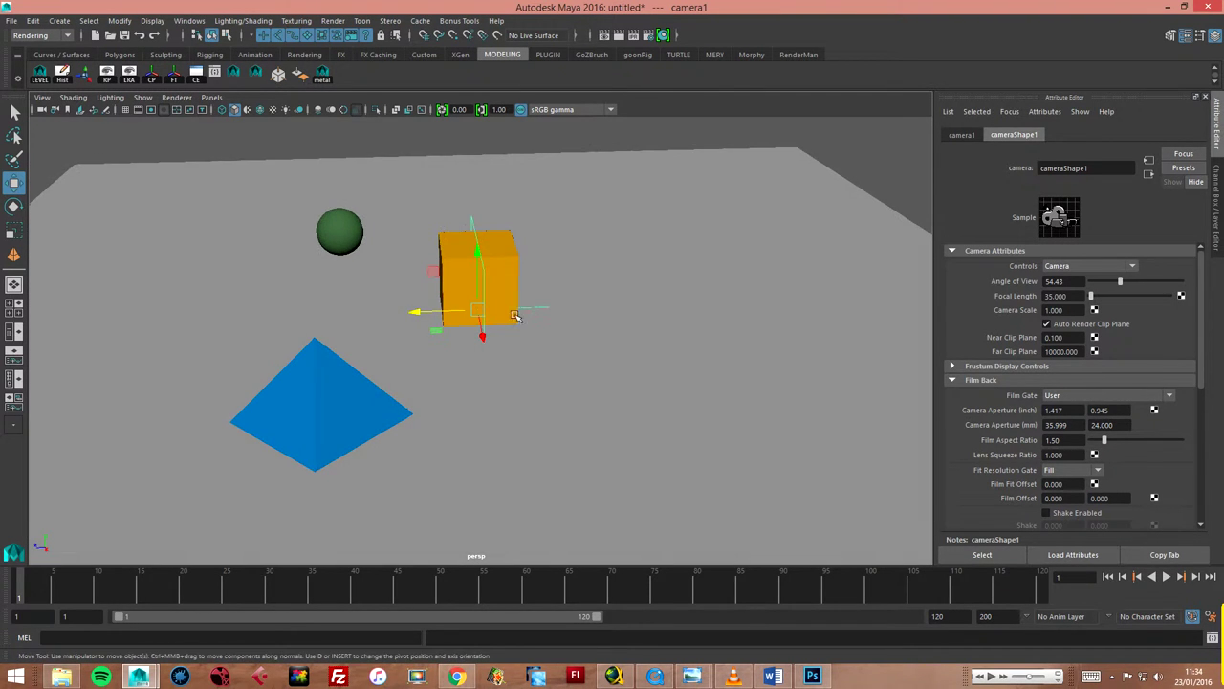
click(125, 109)
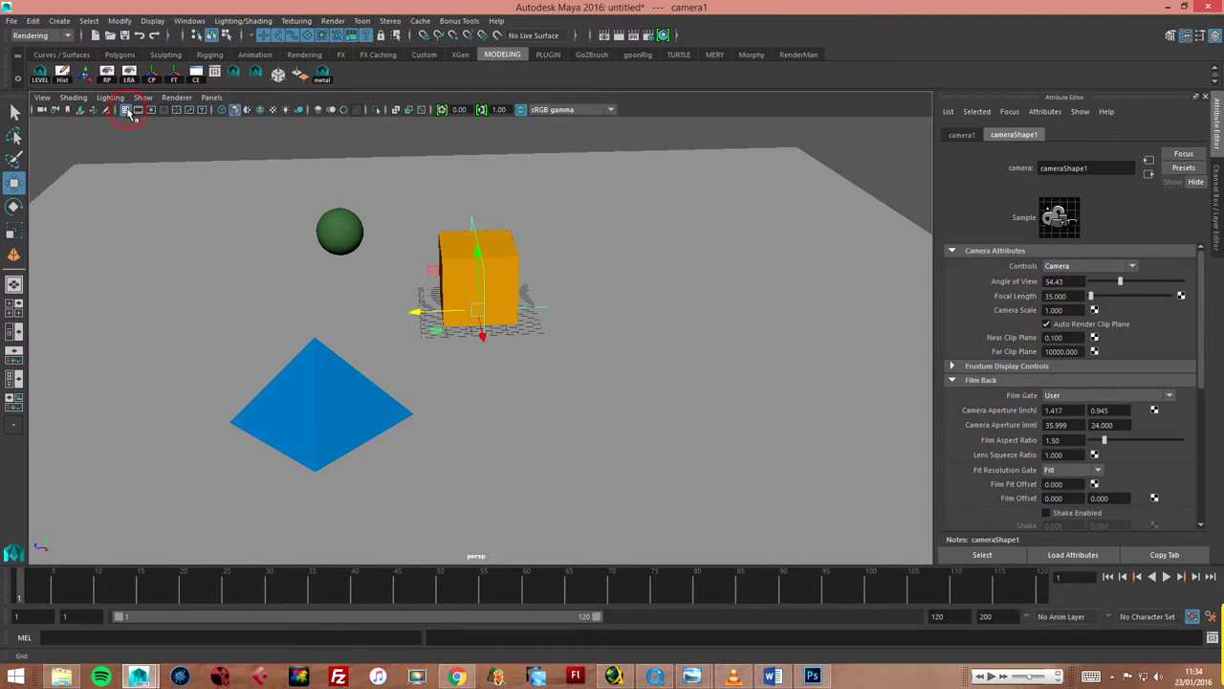
Dolly and orbit close around the cube, then bring up the Panels view choices.
mouse_move(491, 328)
alt+right_down()
mouse_move(649, 333)
mouse_move(593, 357)
alt+right_up()
alt+drag(593, 358, 431, 316)
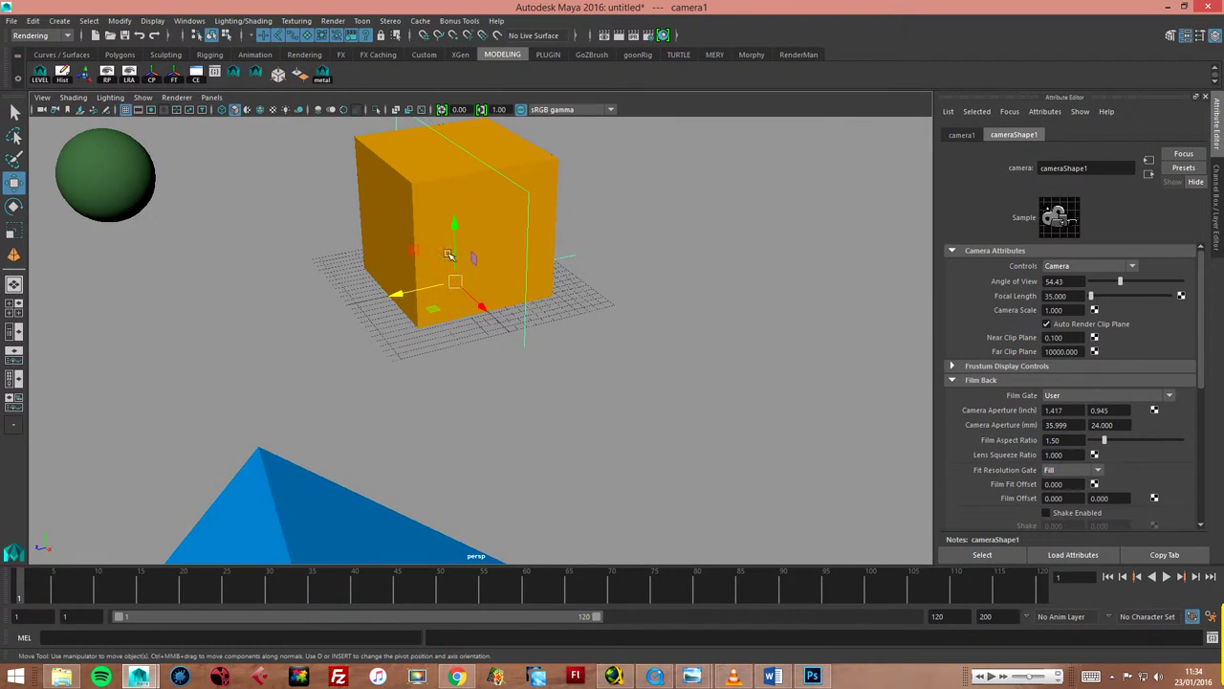
alt+right_drag(432, 317, 265, 315)
alt+drag(265, 314, 444, 334)
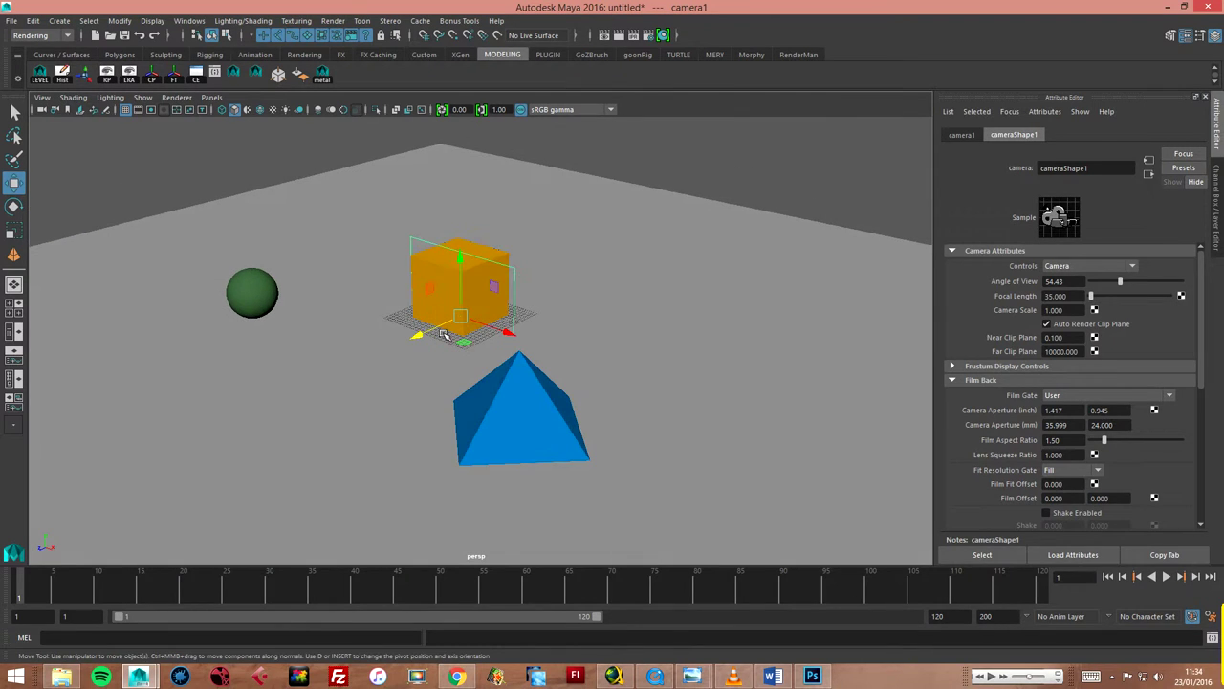
click(217, 100)
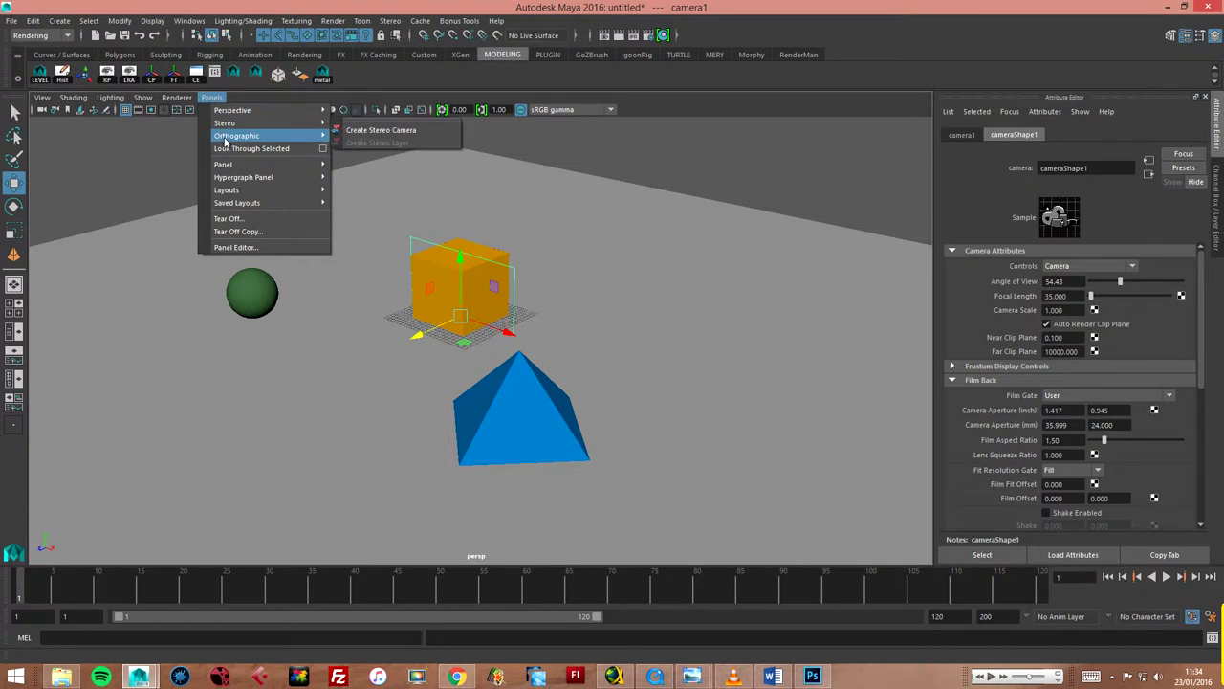
mouse_move(248, 135)
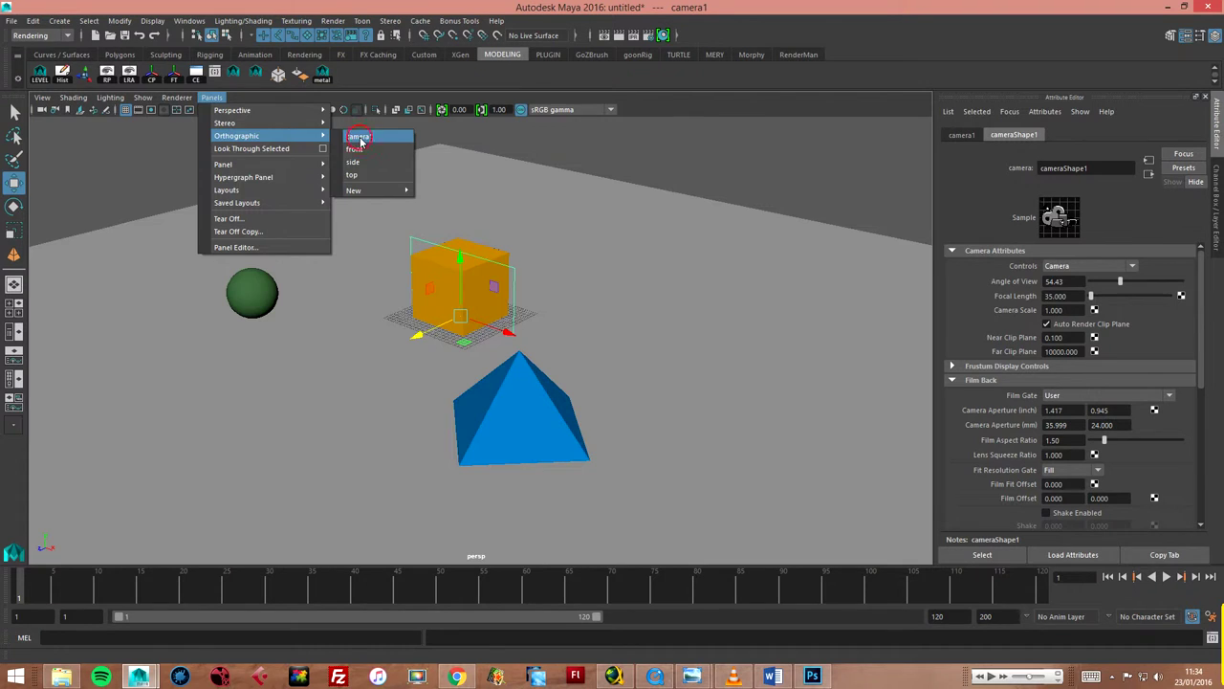
Look through camera1 in the viewport and zoom its orthographic view.
click(360, 141)
scroll(532, 339, down, 2)
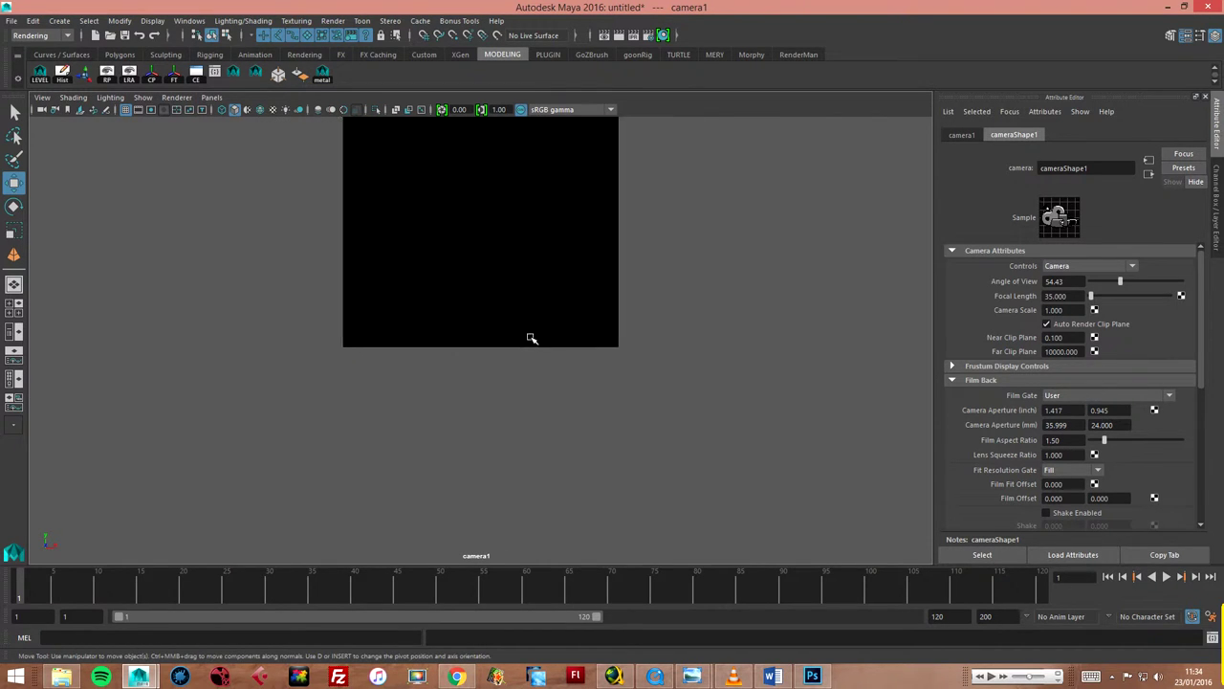
scroll(533, 326, down, 2)
scroll(531, 327, down, 2)
scroll(531, 324, down, 1)
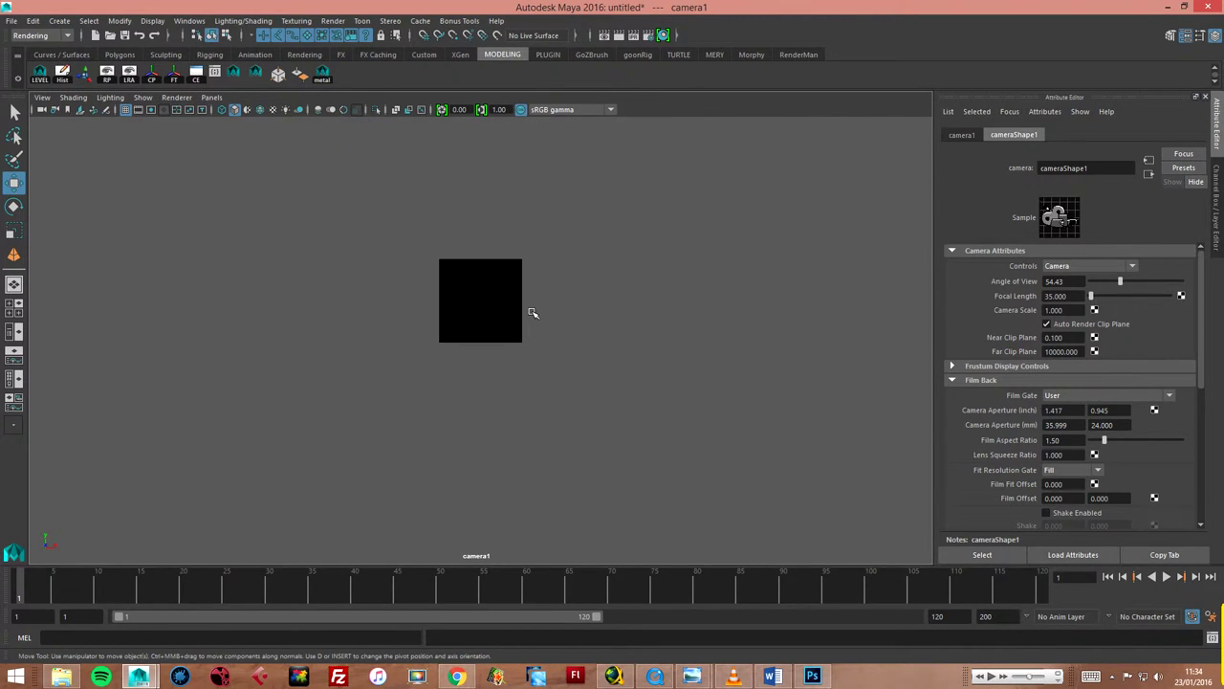
scroll(532, 316, up, 1)
Try tumbling the locked camera1 view, zoom in and out, then switch to the four-view layout.
alt+drag(533, 312, 486, 342)
alt+drag(534, 265, 549, 285)
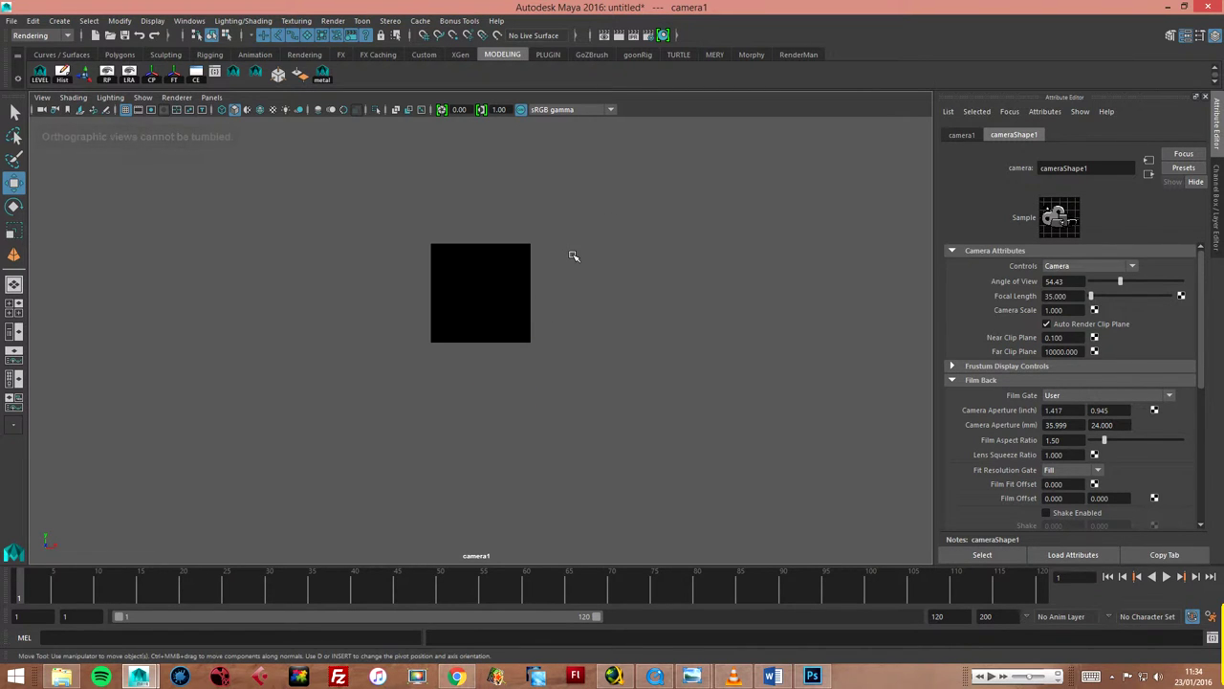
scroll(552, 287, up, 2)
scroll(552, 287, up, 2)
scroll(552, 288, down, 3)
scroll(551, 290, up, 1)
scroll(550, 296, down, 2)
scroll(550, 303, up, 3)
scroll(550, 302, up, 1)
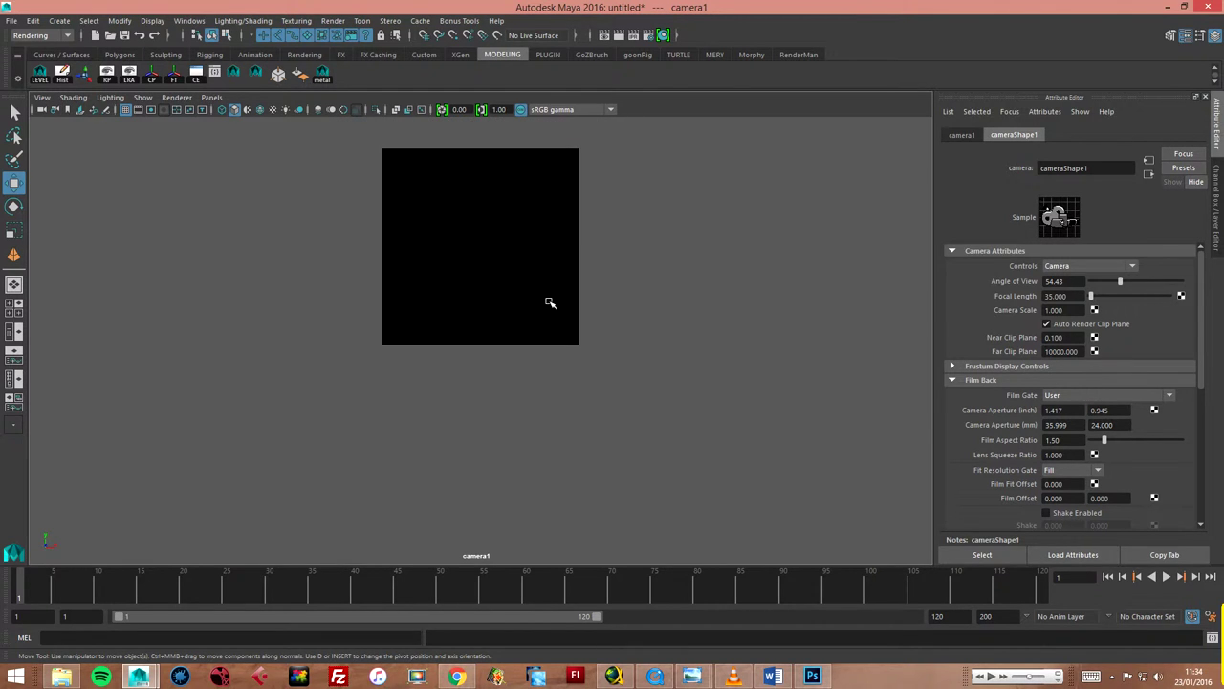
click(15, 308)
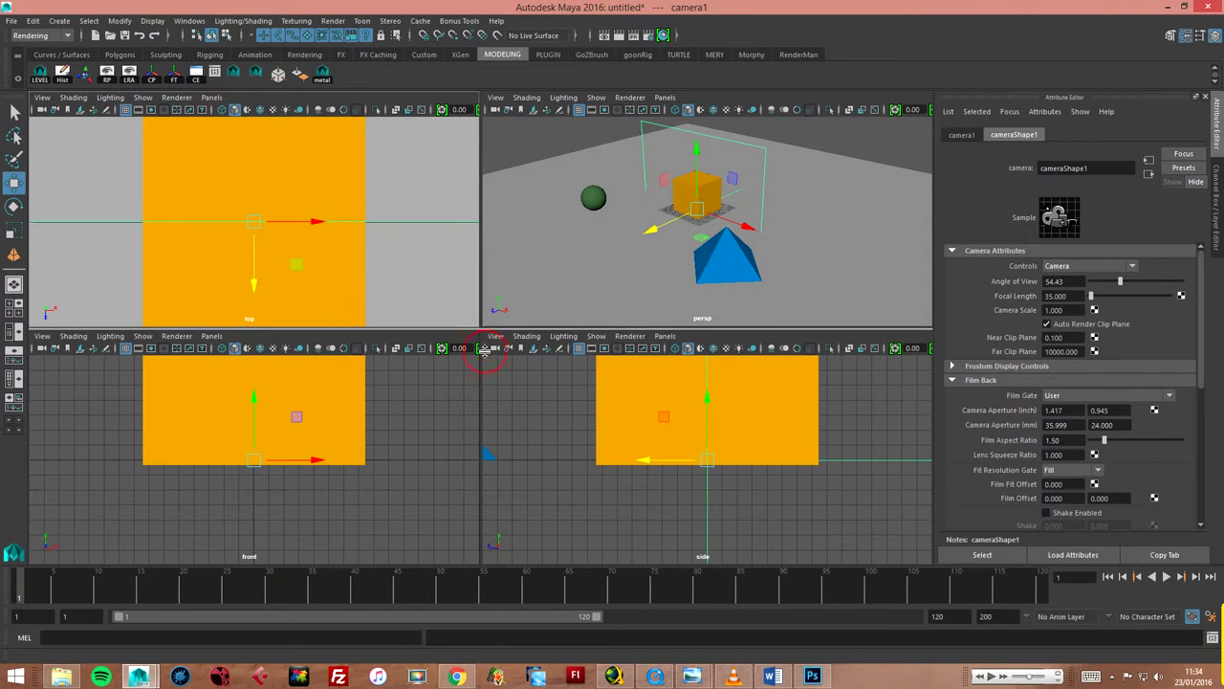
Reduce the layout to two side-by-side panels and set the left one to camera1.
drag(488, 328, 492, 432)
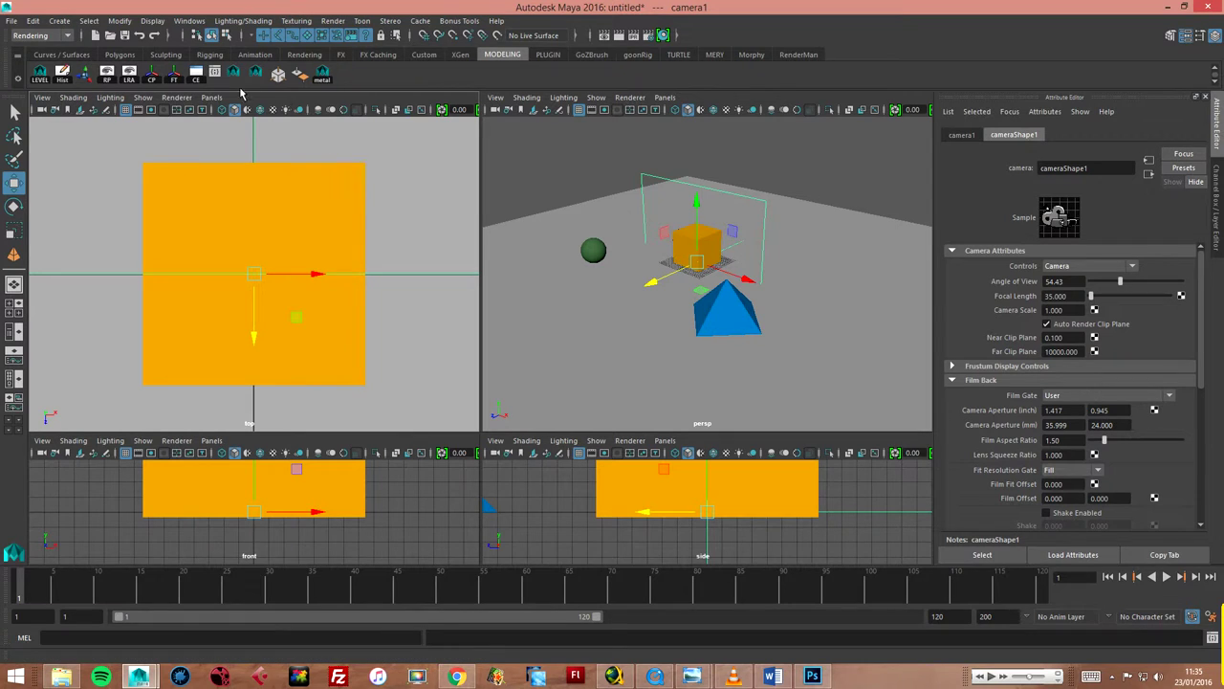
drag(483, 436, 501, 576)
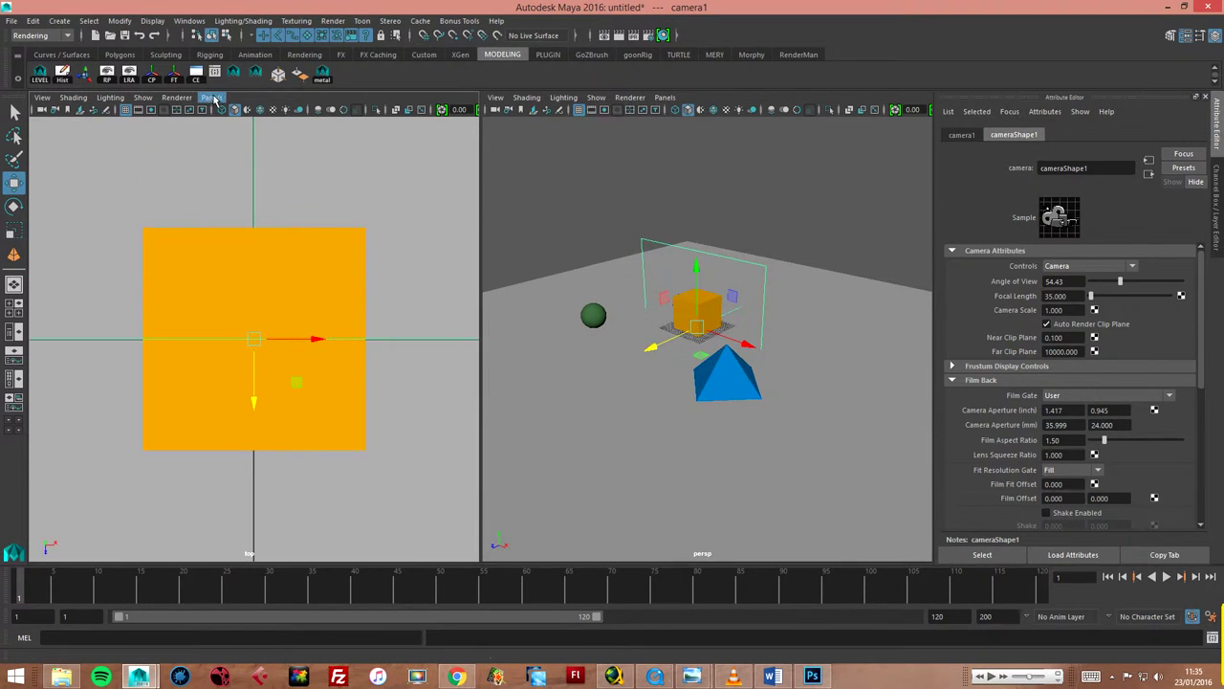
click(212, 97)
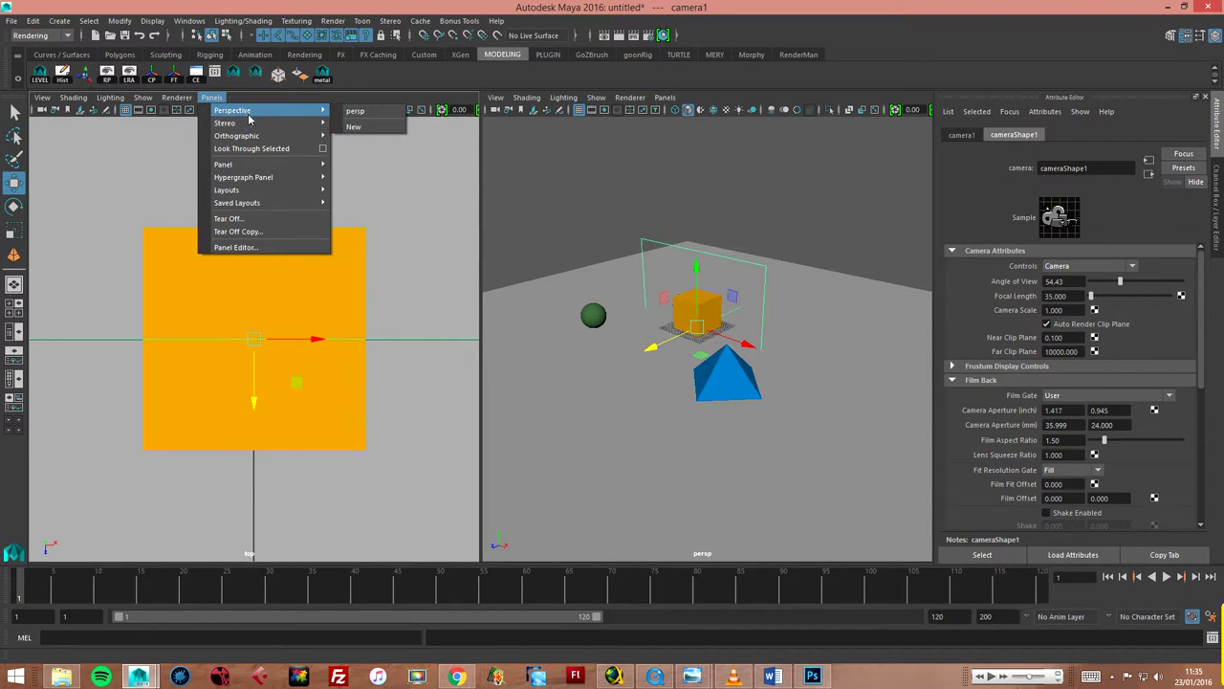
mouse_move(237, 136)
click(369, 140)
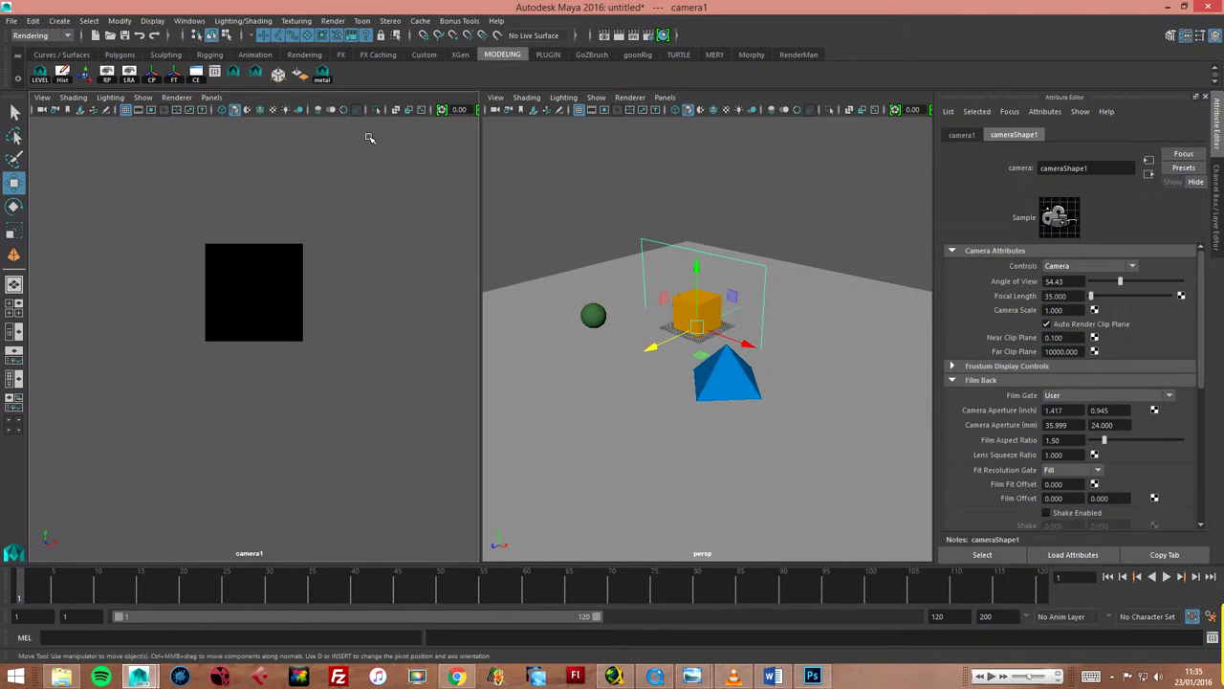
Reselect camera1 and move it sideways along X in the persp view.
alt+drag(782, 273, 730, 221)
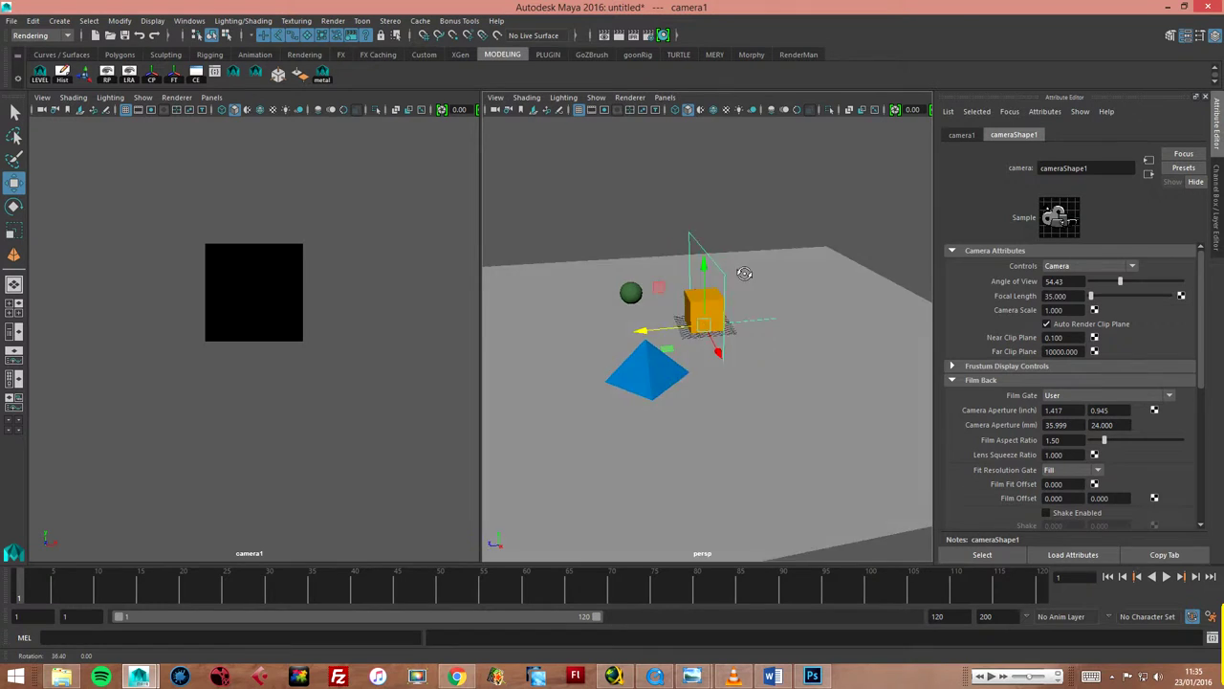
click(729, 221)
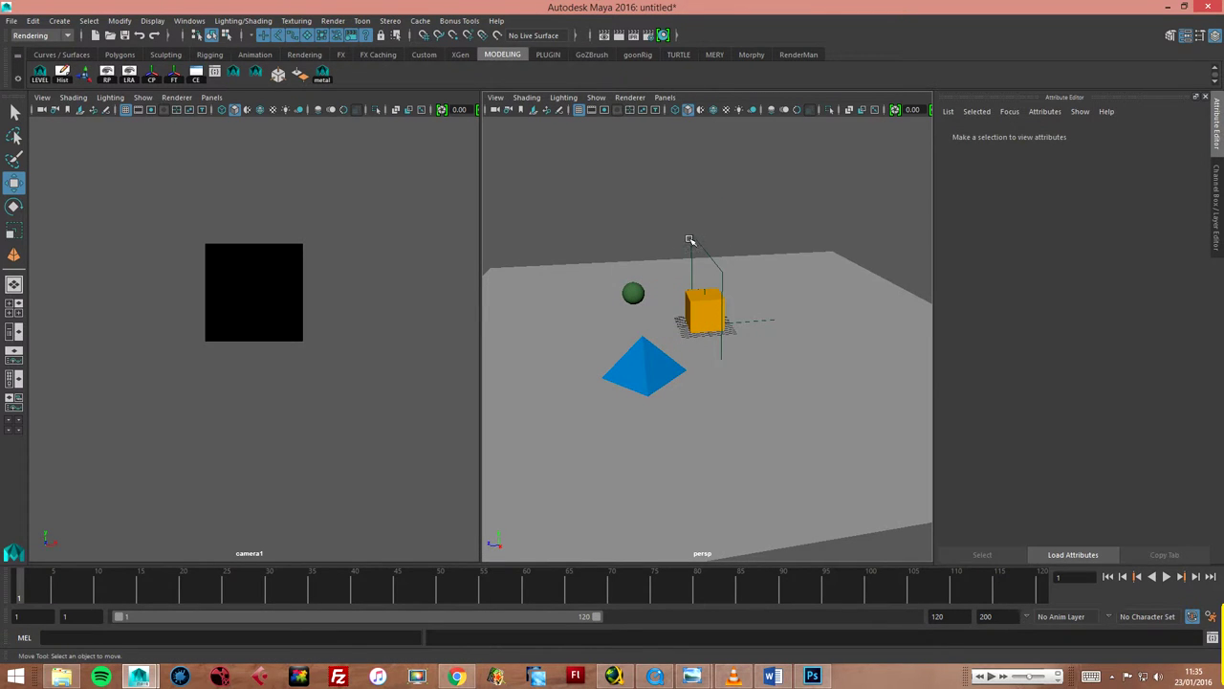
click(691, 239)
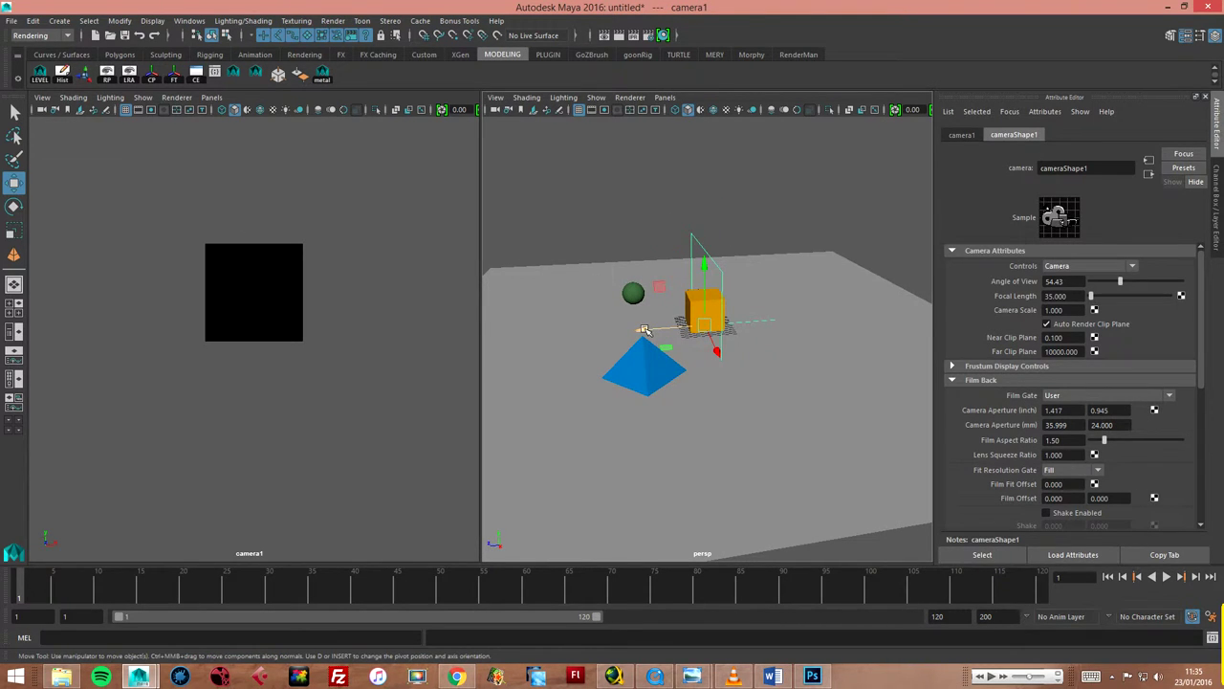
drag(644, 330, 470, 334)
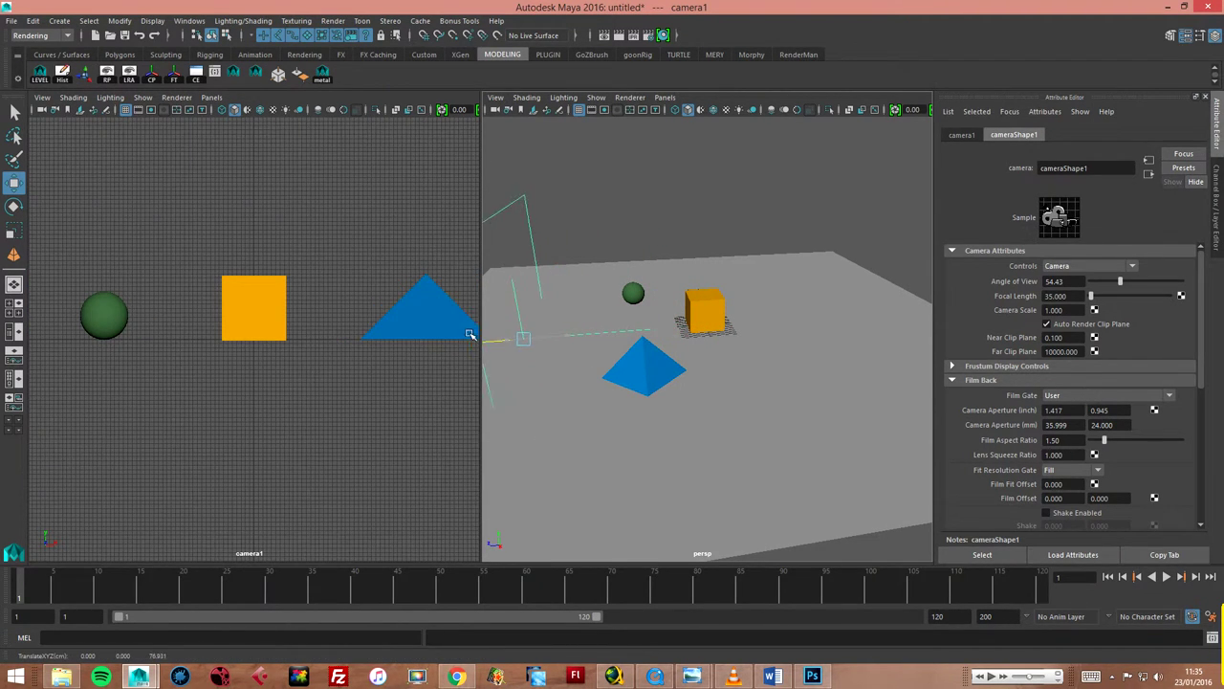
alt+middle_drag(486, 352, 642, 357)
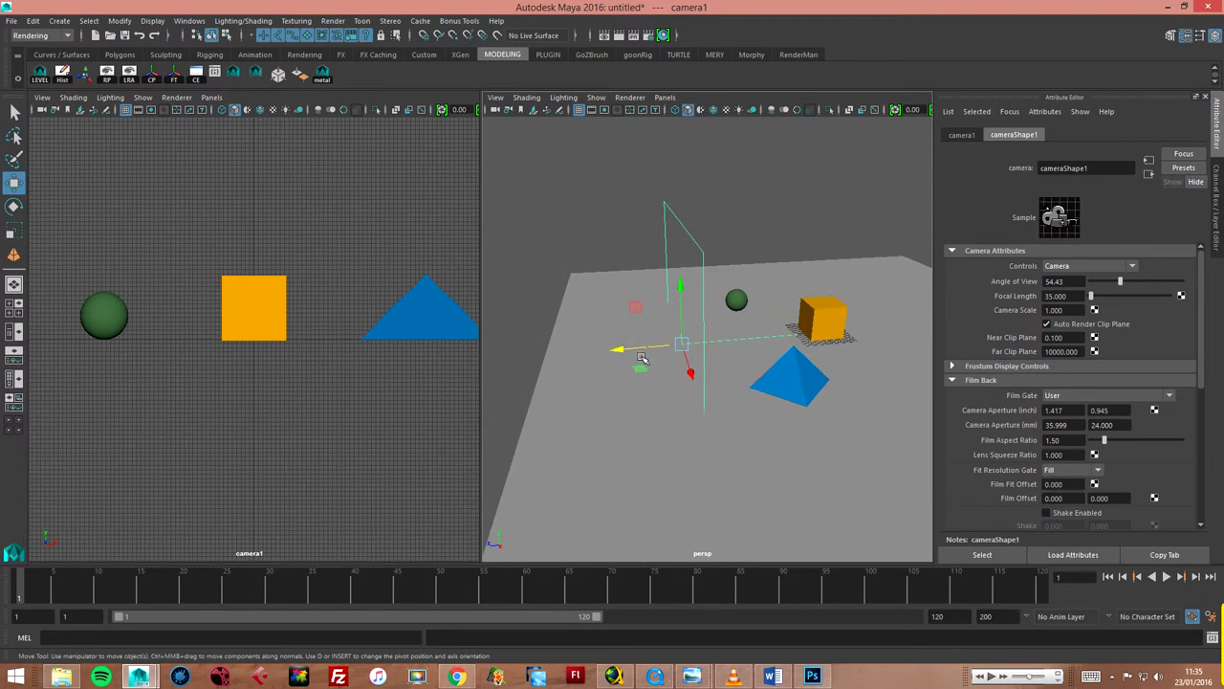
drag(615, 351, 584, 351)
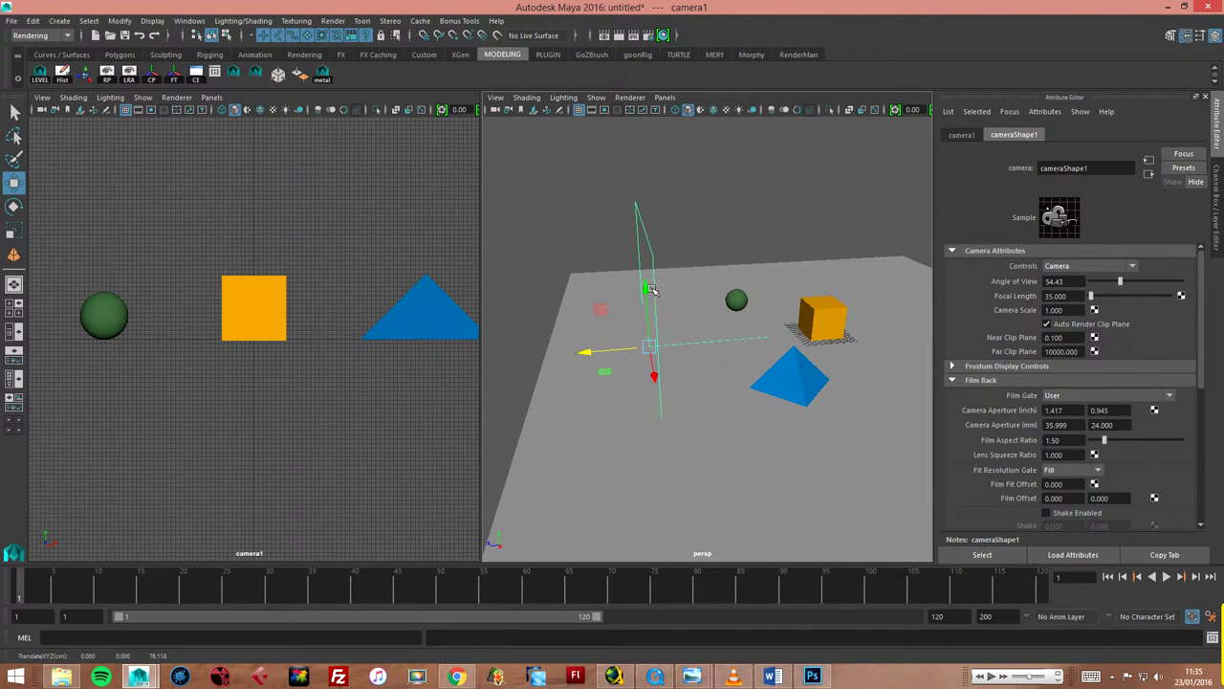
Orbit the persp view and switch the active panel between camera1 and persp.
alt+drag(692, 223, 737, 301)
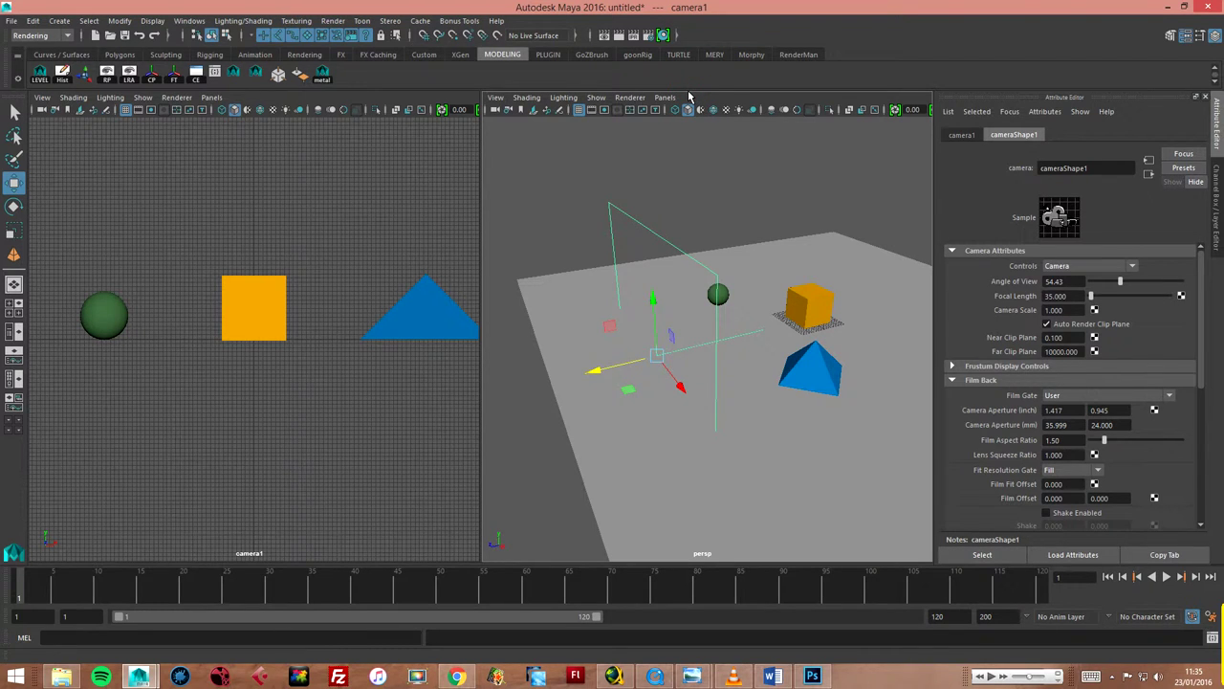
click(717, 101)
click(247, 101)
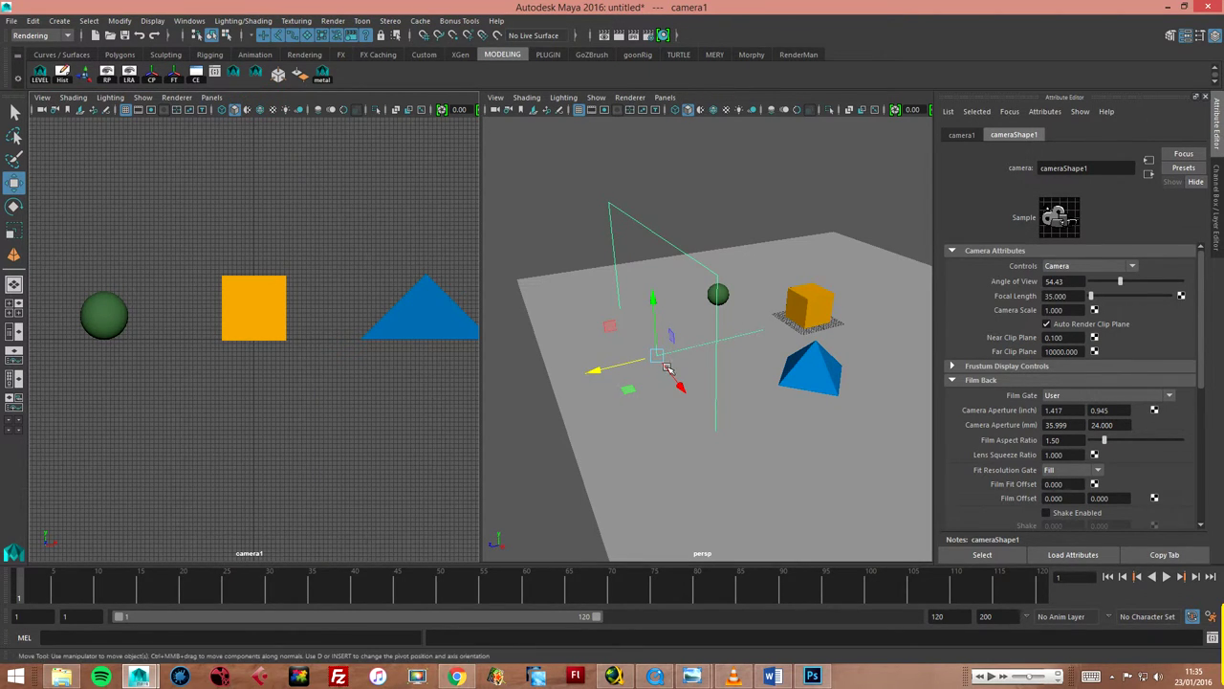
click(604, 227)
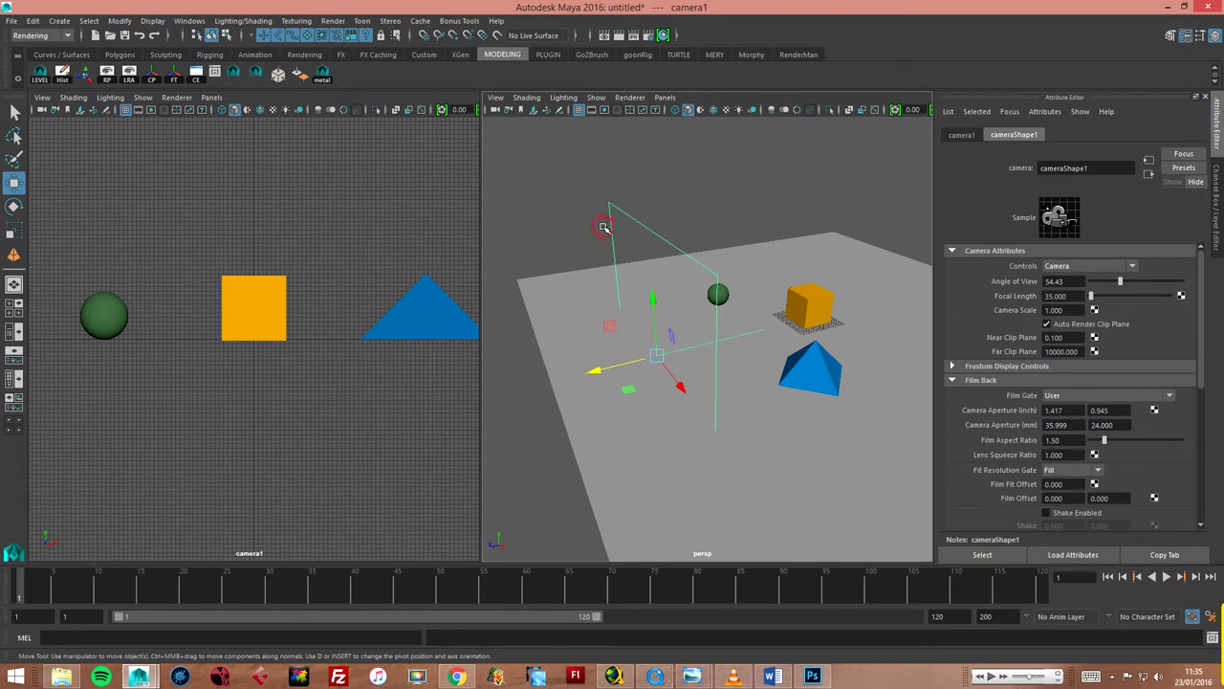
Switch the active panel between camera1 and persp, ending on camera1.
click(141, 97)
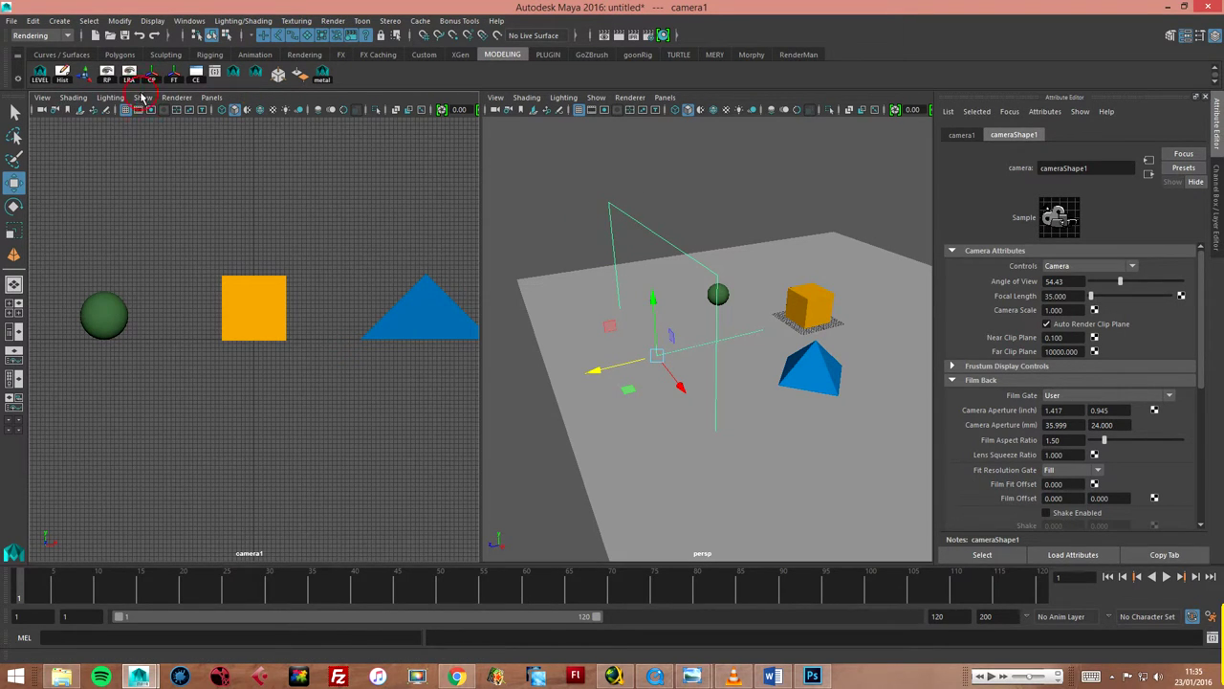
click(572, 227)
click(247, 103)
Open and close the Edit menu, then open the camera1 panel's View menu.
click(35, 21)
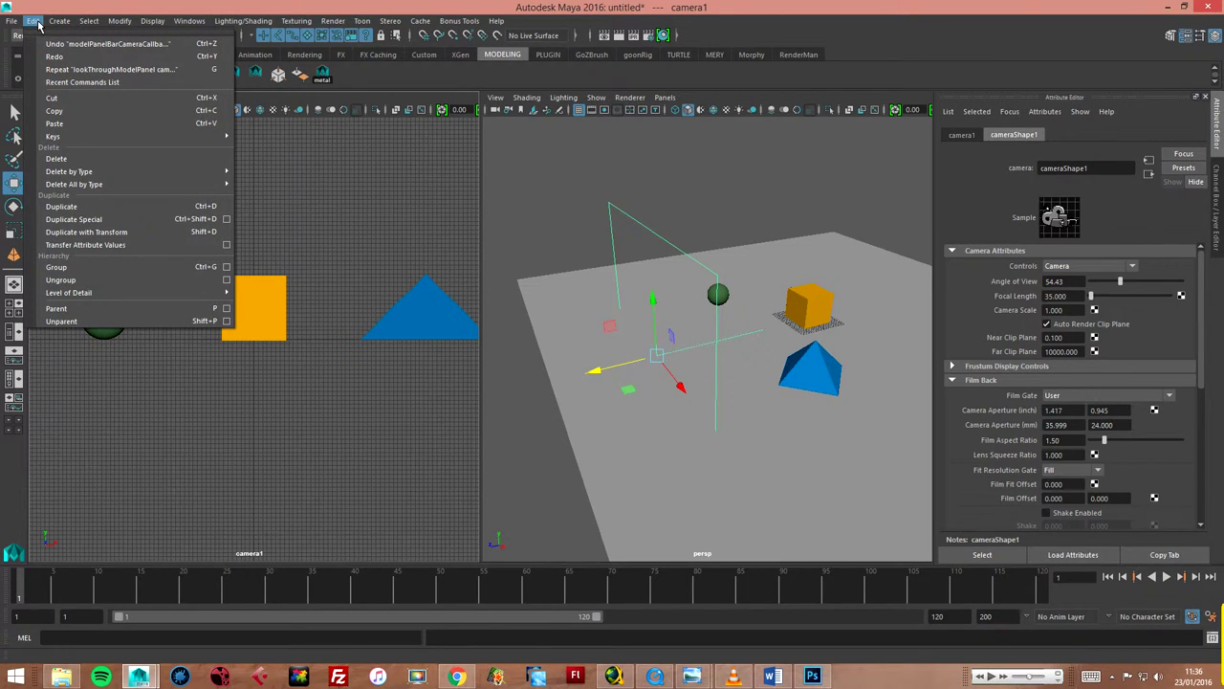
click(38, 23)
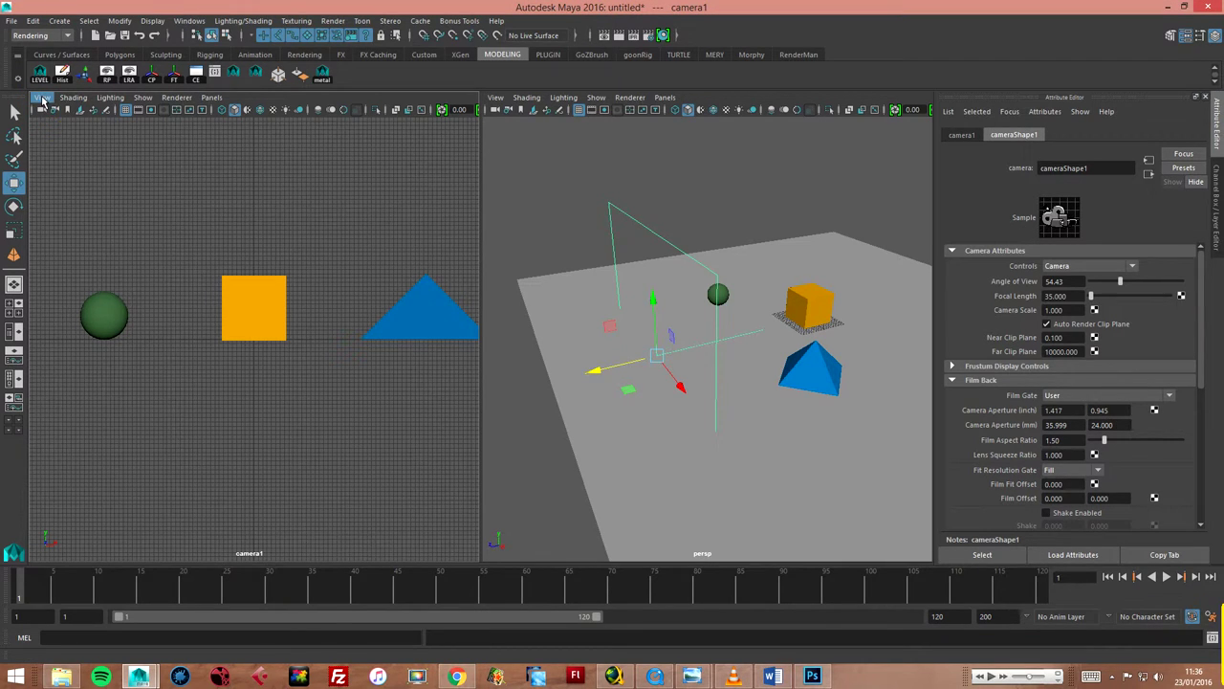
click(41, 99)
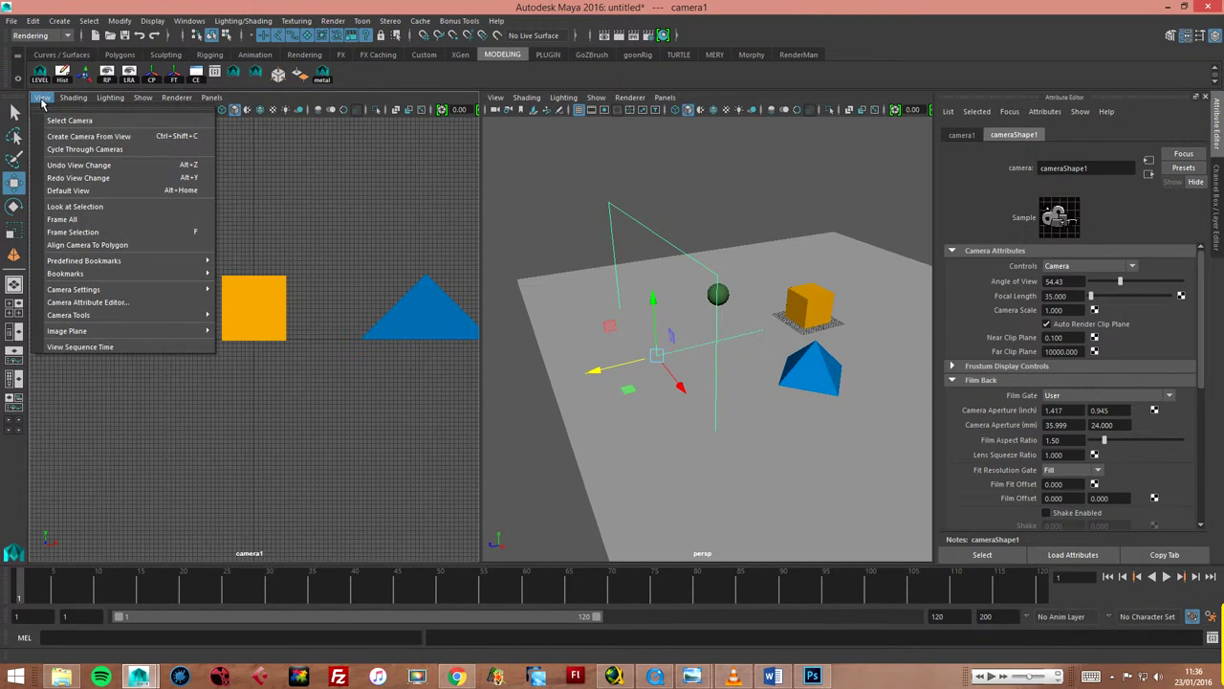
mouse_move(69, 315)
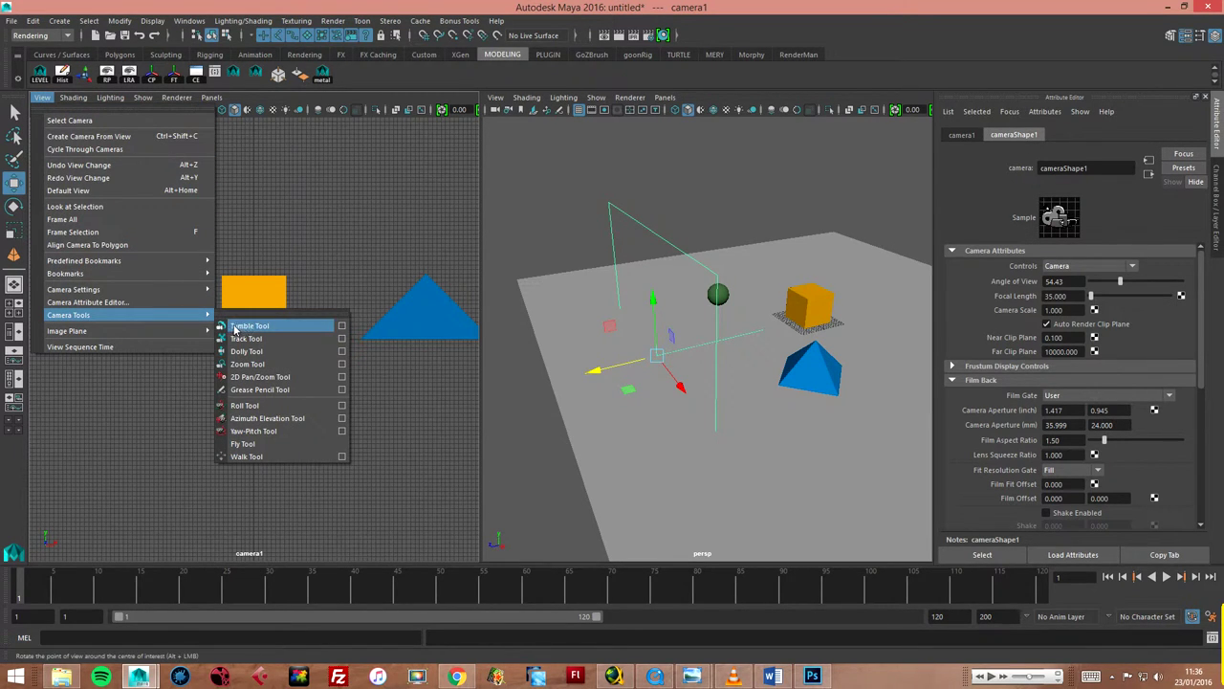
Uncheck Orthographic views Locked in the Tumble Tool options and tumble camera1 away from and back to front.
click(342, 328)
mouse_move(812, 100)
mouse_down()
mouse_move(713, 190)
mouse_move(1176, 196)
mouse_up()
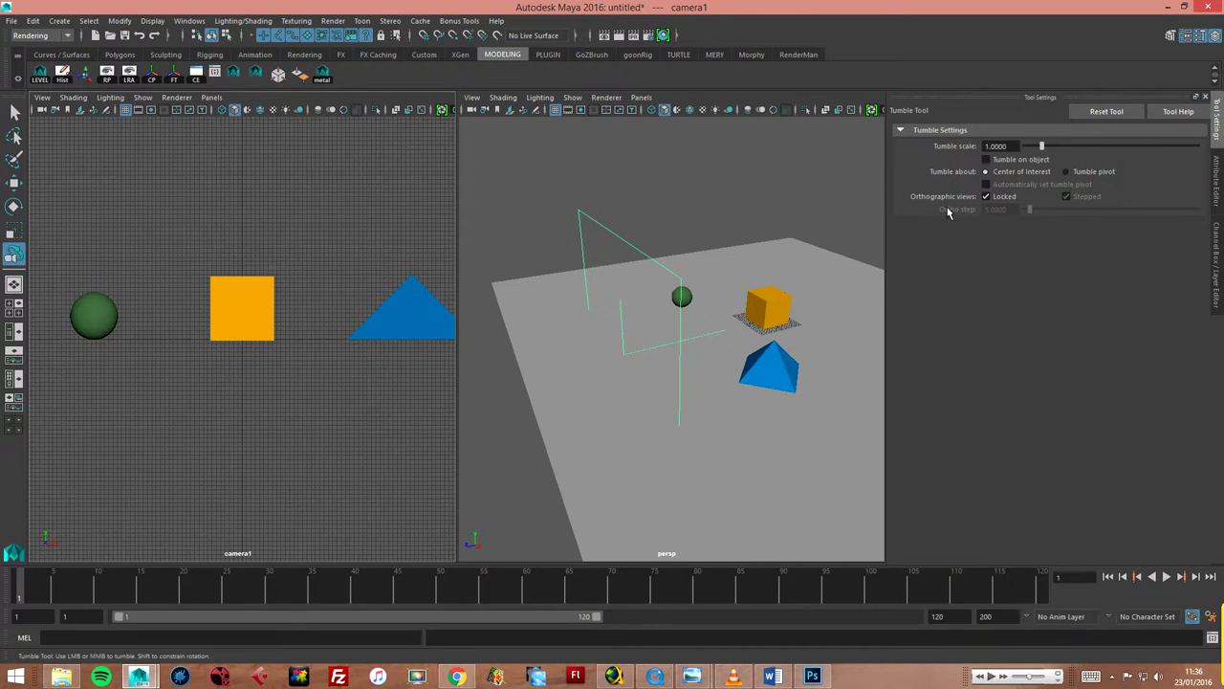
click(986, 197)
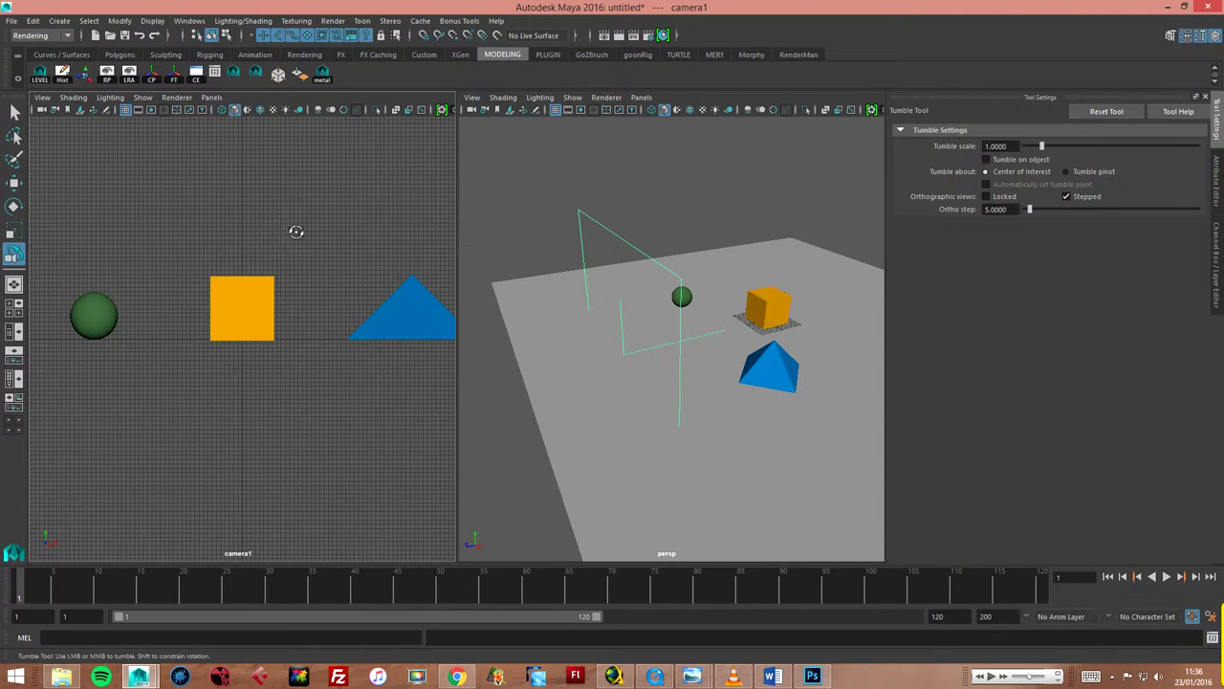
mouse_move(300, 229)
mouse_down()
mouse_move(267, 273)
mouse_move(300, 270)
mouse_move(265, 204)
mouse_move(271, 251)
mouse_up()
mouse_move(271, 229)
mouse_down()
mouse_move(269, 254)
mouse_move(293, 265)
mouse_move(259, 342)
mouse_move(306, 334)
mouse_move(296, 337)
mouse_up()
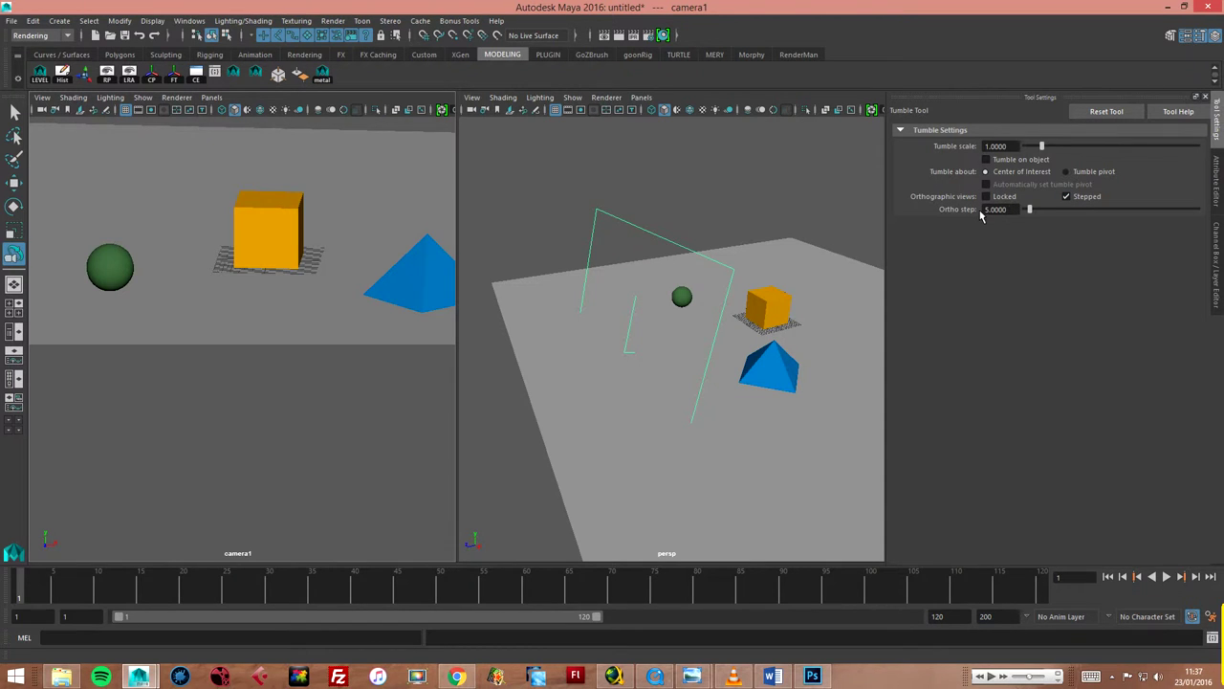
Tumble camera1 at an angle, then set Ortho step to 45 and tumble in 45-degree steps.
mouse_move(312, 295)
mouse_down()
mouse_move(355, 293)
mouse_move(335, 295)
mouse_up()
drag(1010, 209, 940, 203)
text(45.0000)
key(Return)
click(322, 271)
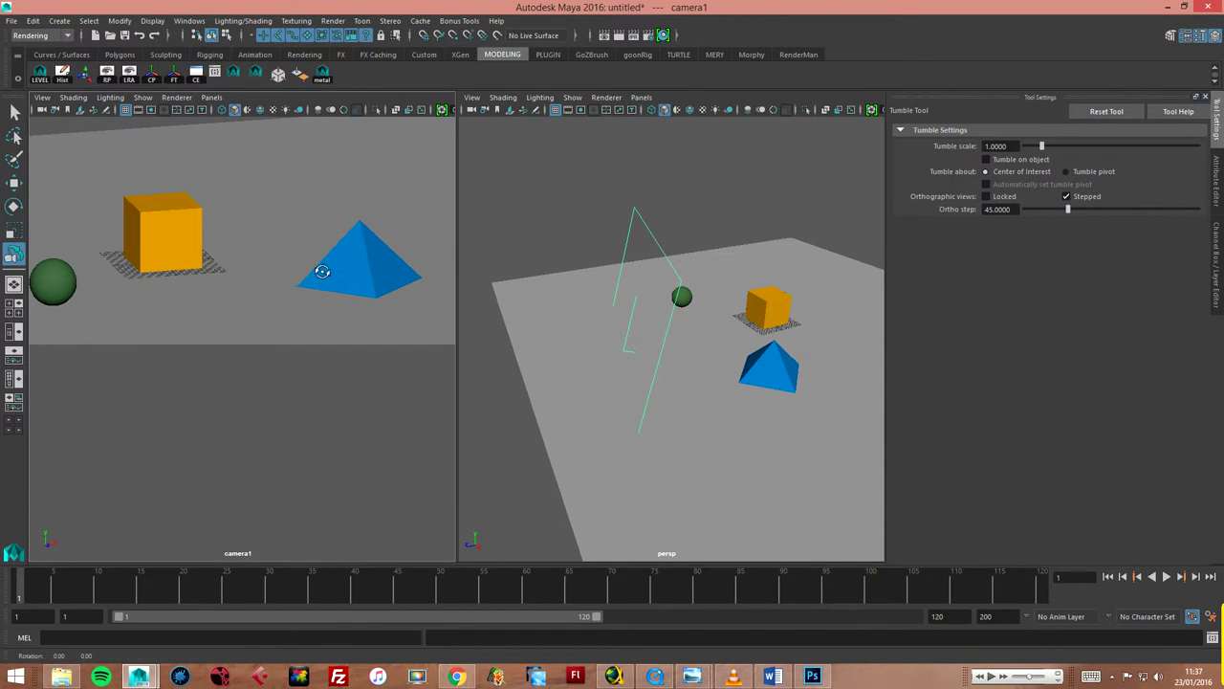
mouse_move(261, 276)
mouse_down()
mouse_move(164, 276)
mouse_move(268, 269)
mouse_up()
Set Ortho step back to 5, turn off Stepped, and tumble camera1 freely to new angles.
drag(1012, 209, 875, 191)
text(5)
key(Return)
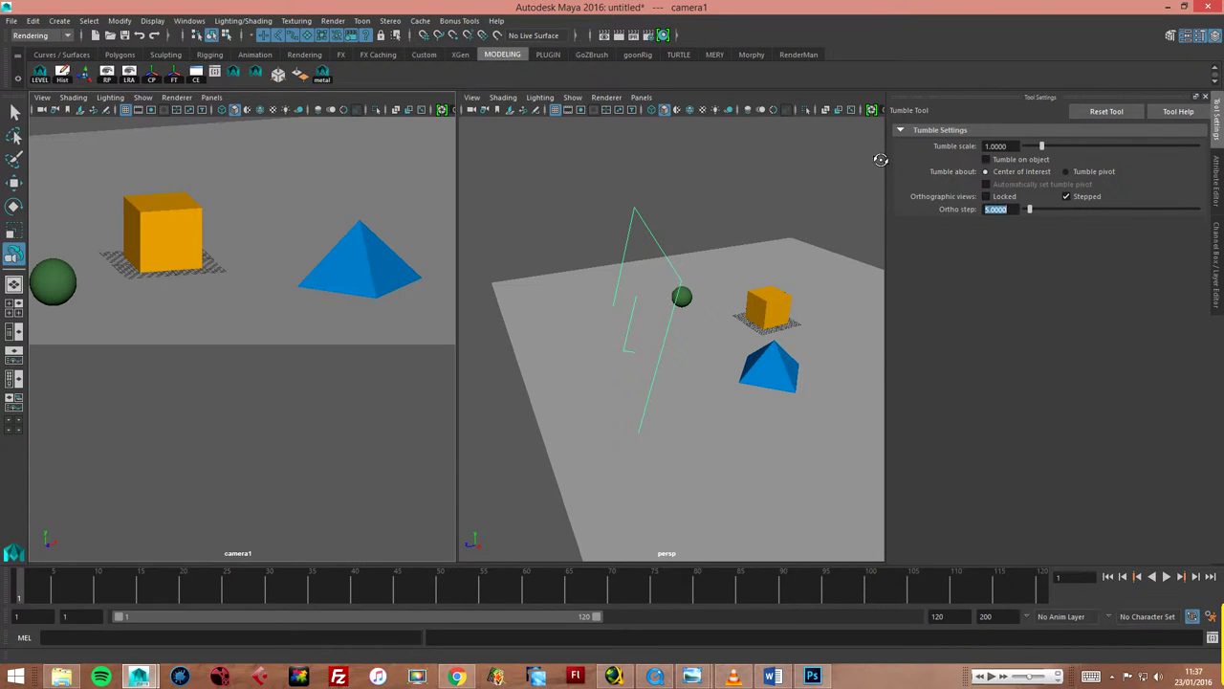
click(1068, 197)
mouse_move(186, 382)
mouse_down()
mouse_move(150, 350)
mouse_move(169, 380)
mouse_move(240, 355)
mouse_move(178, 379)
mouse_move(143, 378)
mouse_move(123, 358)
mouse_move(178, 347)
mouse_move(223, 389)
mouse_move(258, 399)
mouse_move(235, 372)
mouse_move(200, 374)
mouse_move(150, 350)
mouse_up()
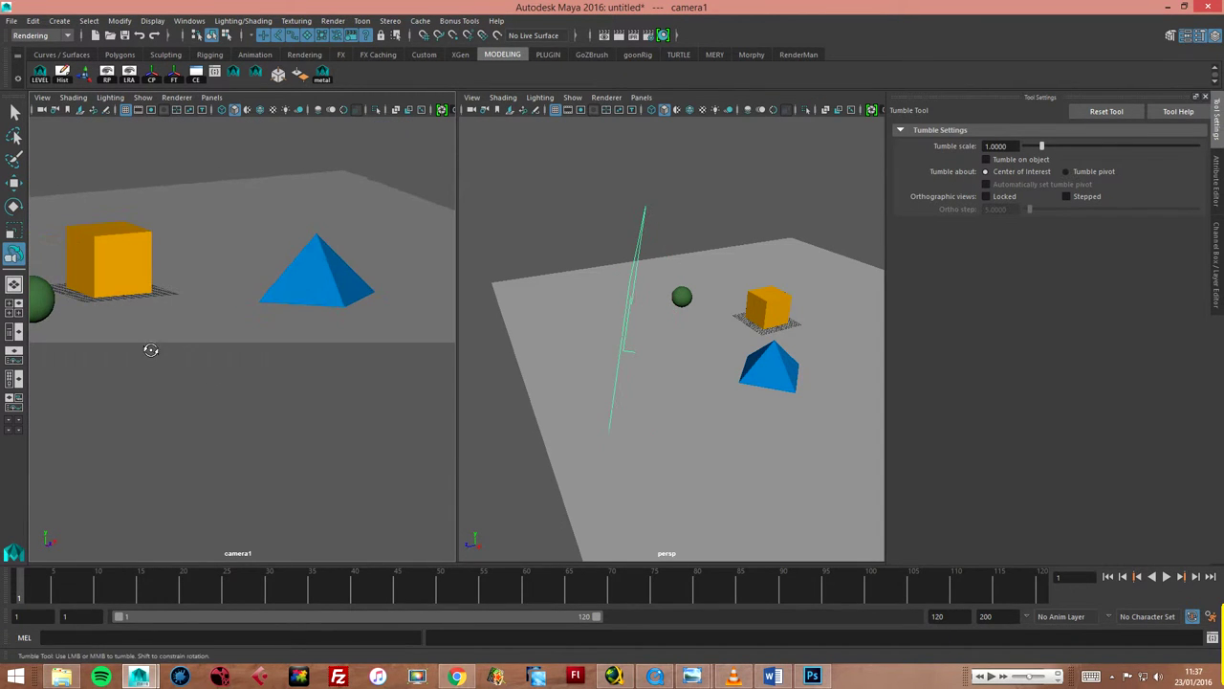
mouse_move(354, 341)
mouse_down()
mouse_move(338, 353)
mouse_move(299, 346)
mouse_move(292, 281)
mouse_up()
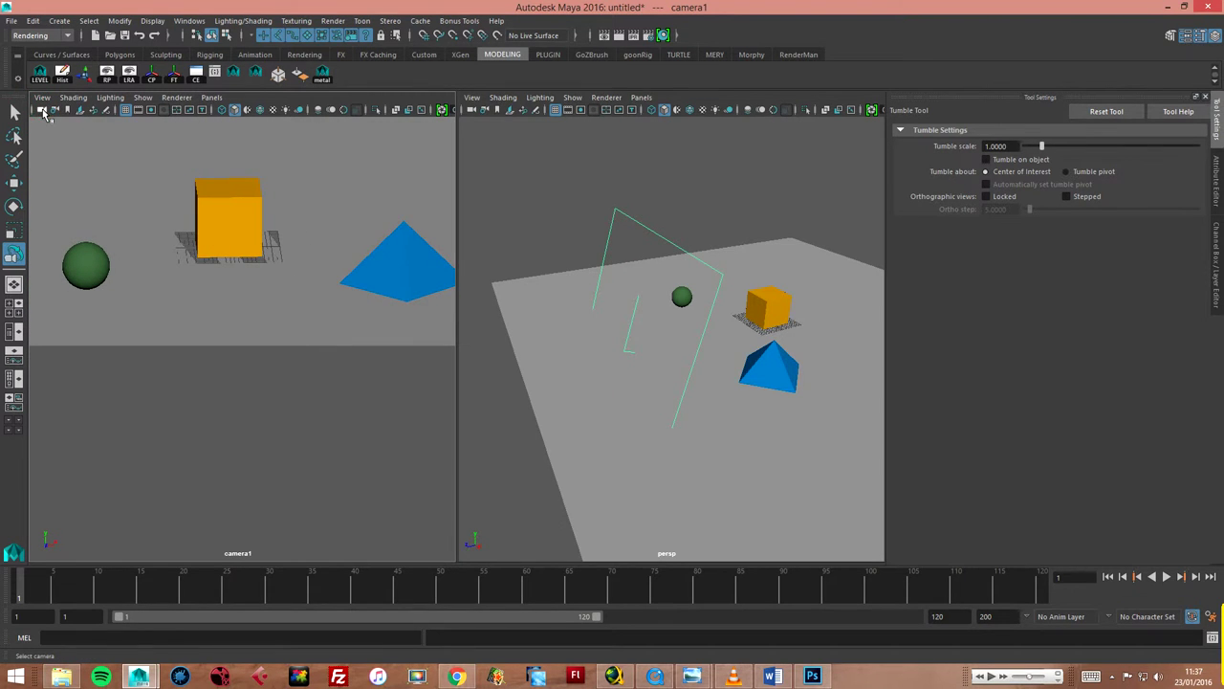
Display camera1's cameraShape1 attributes in the Attribute Editor.
click(1217, 191)
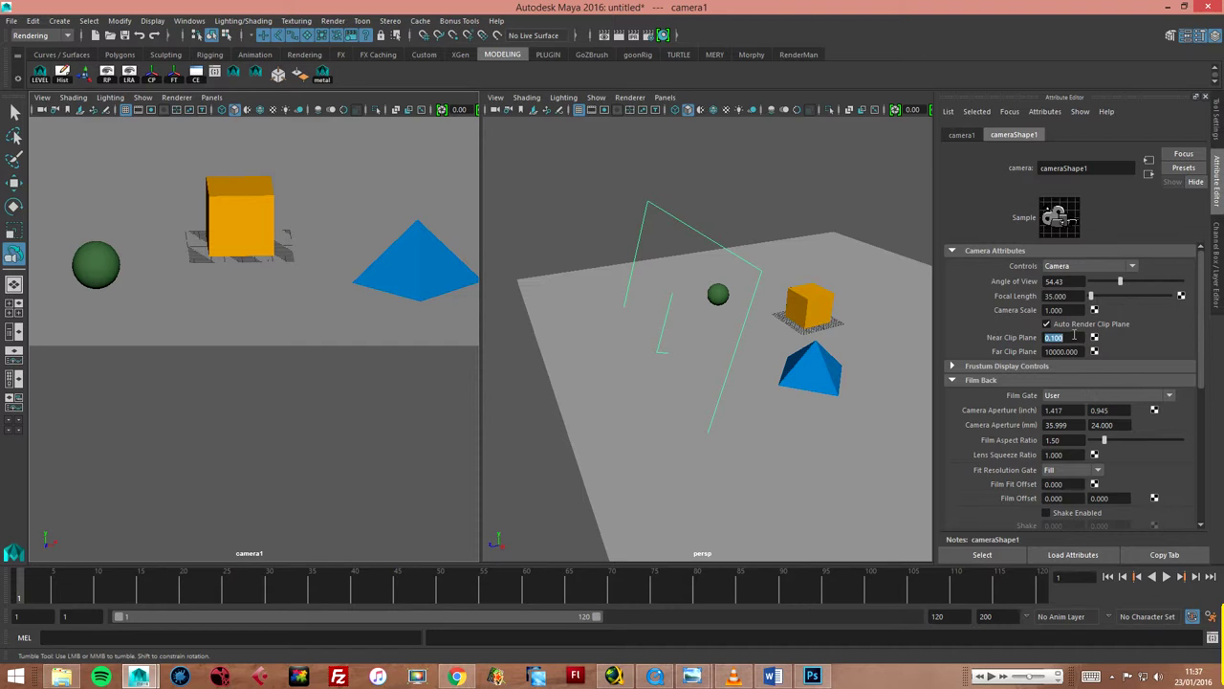
Slide camera1 left and right along its X axis, orbiting persp to keep it in view.
click(13, 181)
alt+drag(689, 204, 737, 252)
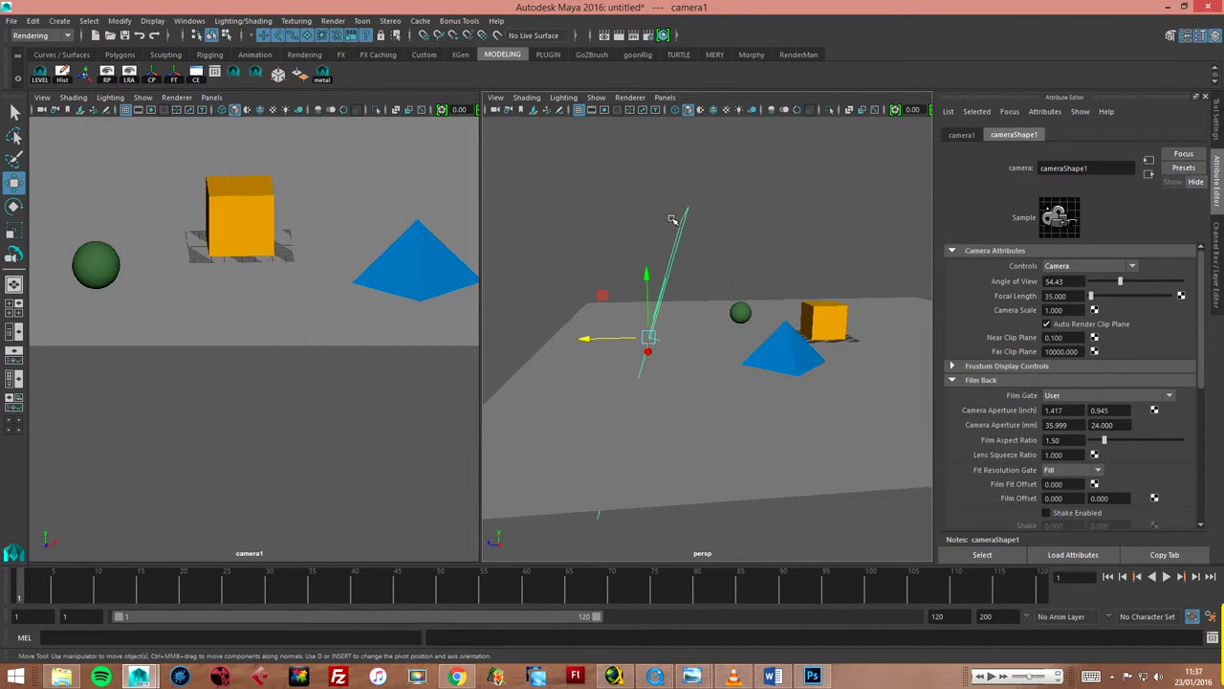
alt+drag(673, 286, 685, 313)
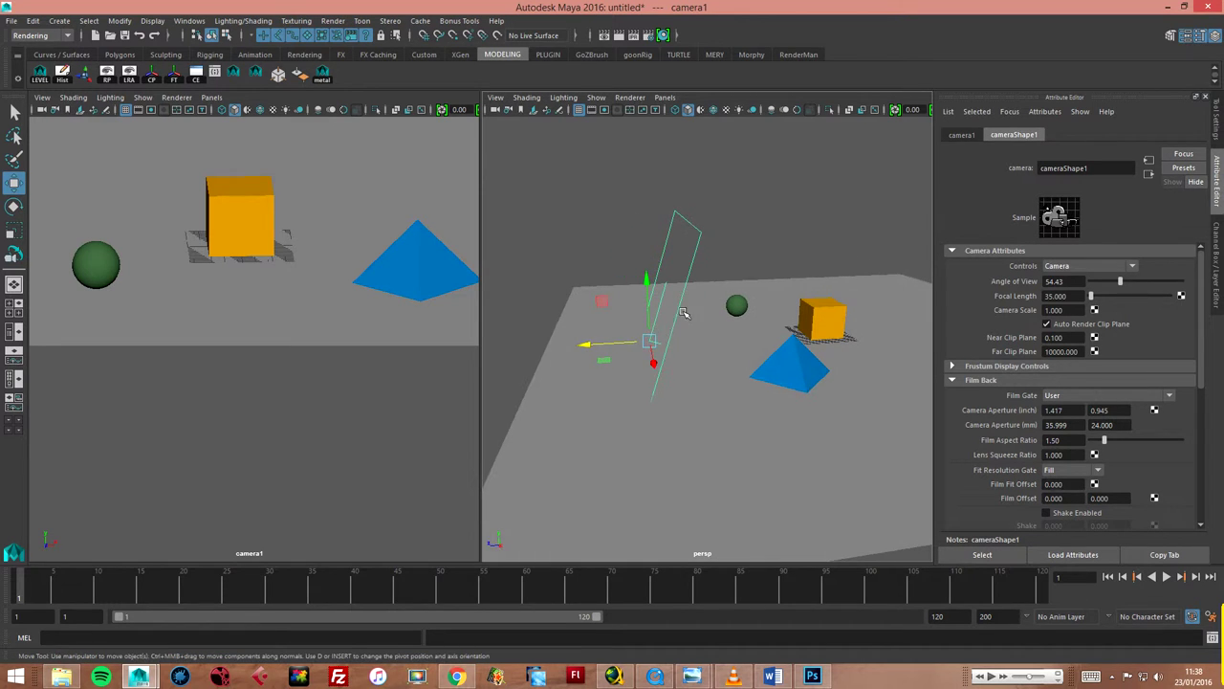
mouse_move(588, 344)
mouse_down()
mouse_move(376, 356)
mouse_move(418, 353)
mouse_move(350, 284)
mouse_move(369, 343)
mouse_move(355, 405)
mouse_move(336, 385)
mouse_move(421, 397)
mouse_up()
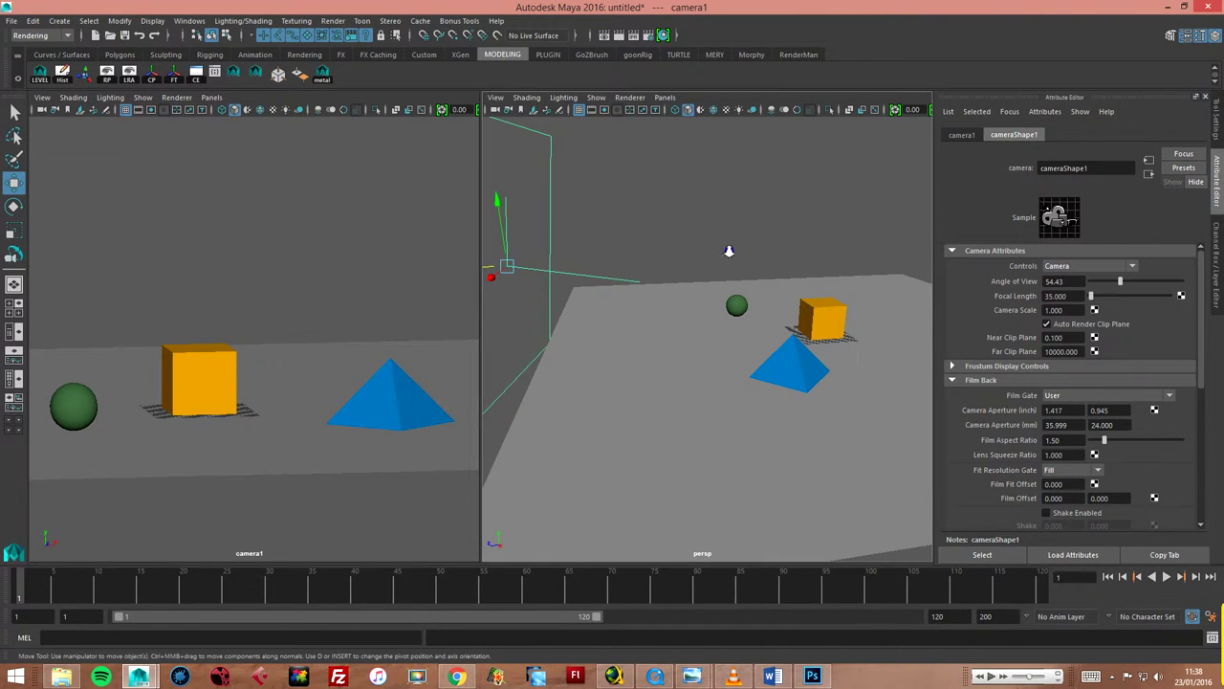
alt+drag(730, 250, 585, 299)
drag(509, 292, 689, 310)
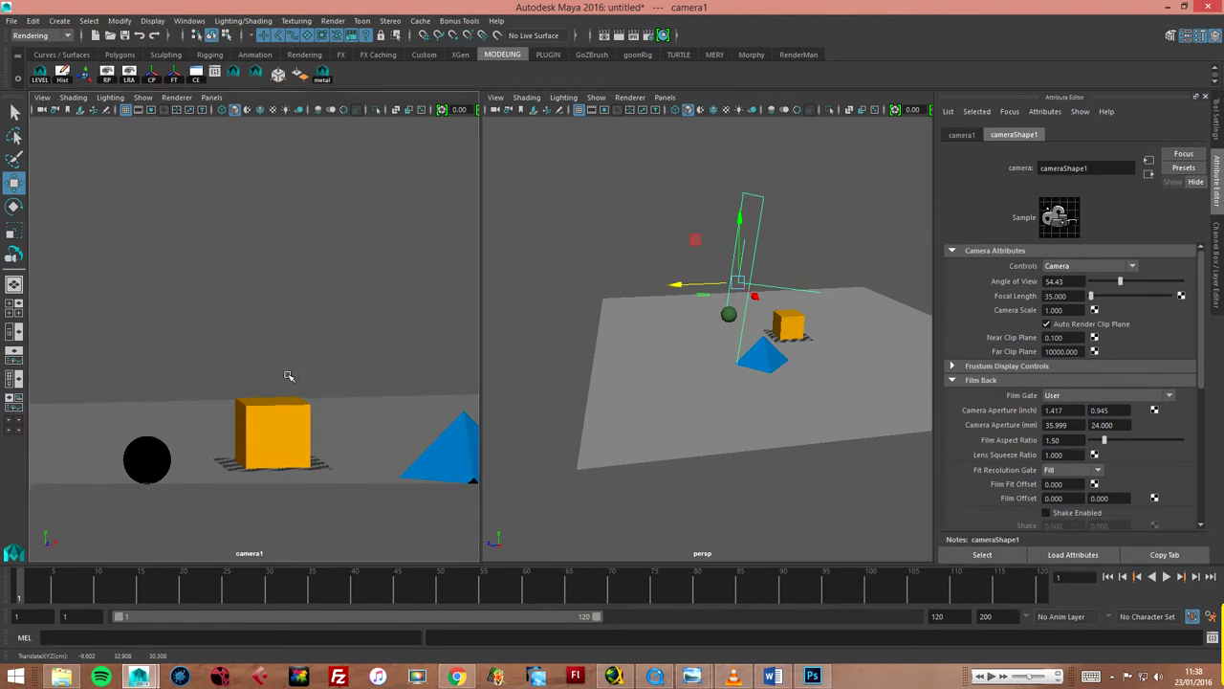
Lower camera1, shift it along X, and tumble it to frame the sphere, cube and pyramid.
alt+middle_drag(287, 376, 278, 277)
drag(673, 325, 528, 332)
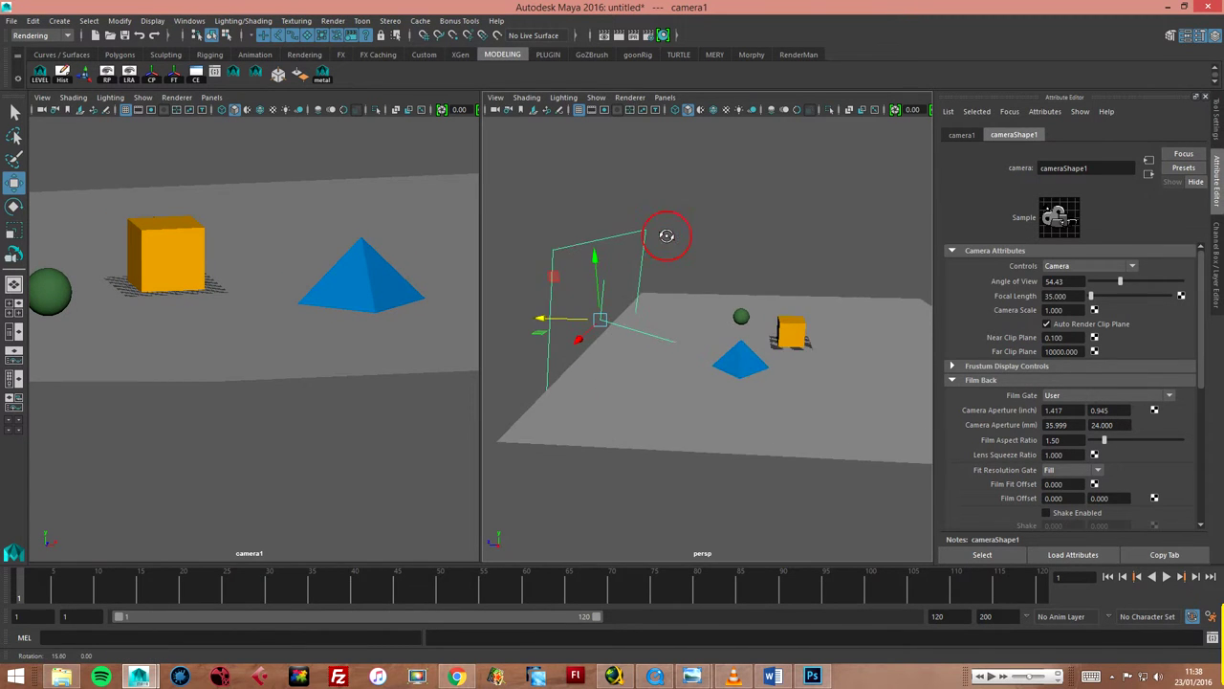
alt+drag(664, 238, 688, 246)
drag(530, 342, 500, 340)
mouse_move(283, 241)
alt+mouse_down()
mouse_move(364, 332)
mouse_move(191, 220)
alt+mouse_up()
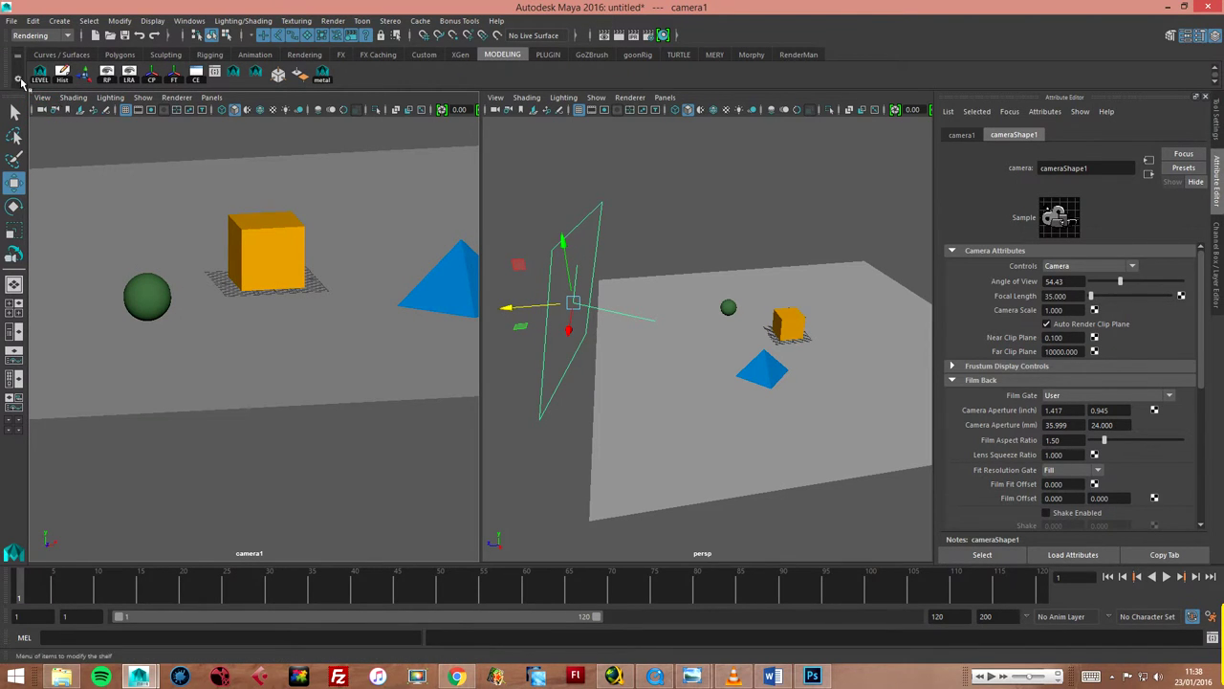
Review the Tumble Tool settings from camera1's View > Camera Tools menu, then return camera1 to the Move Tool.
click(1218, 129)
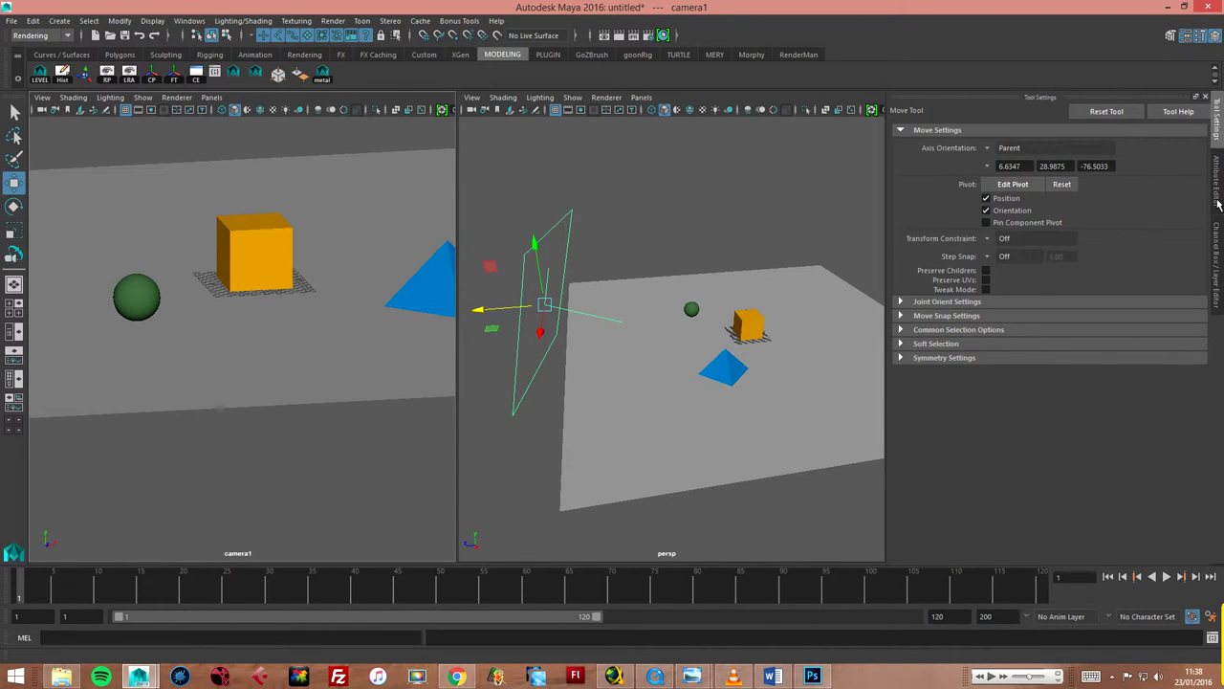
click(43, 111)
click(41, 99)
mouse_move(69, 315)
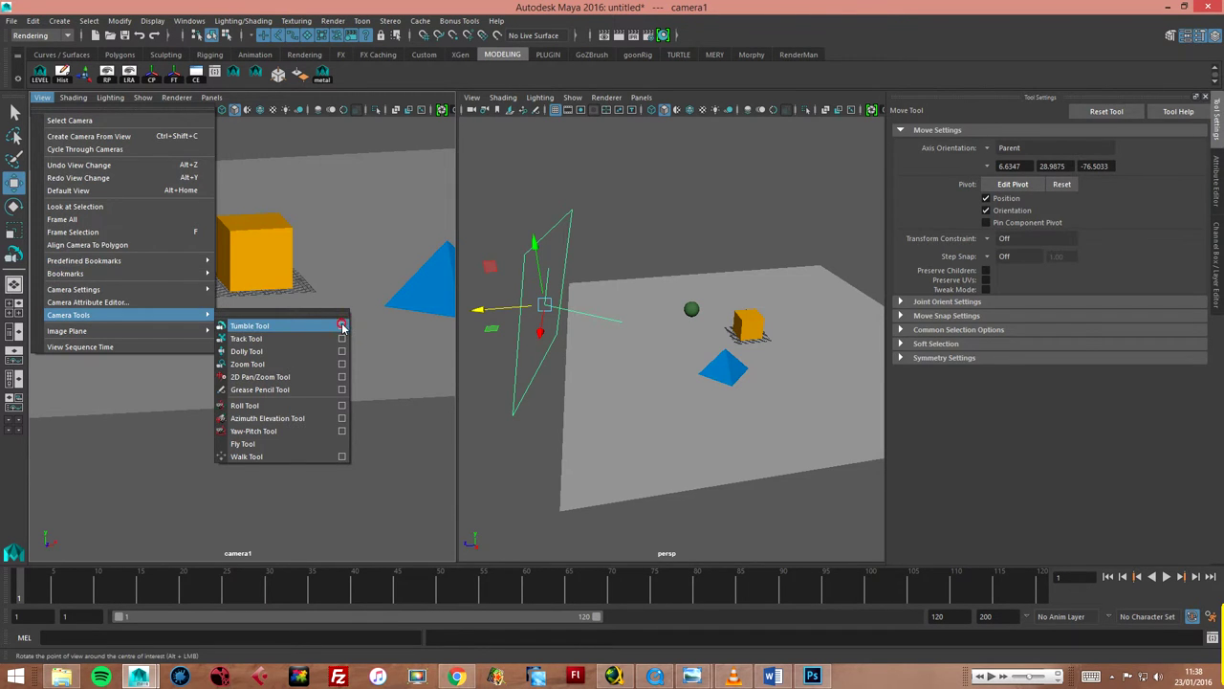
click(341, 325)
drag(692, 198, 1217, 300)
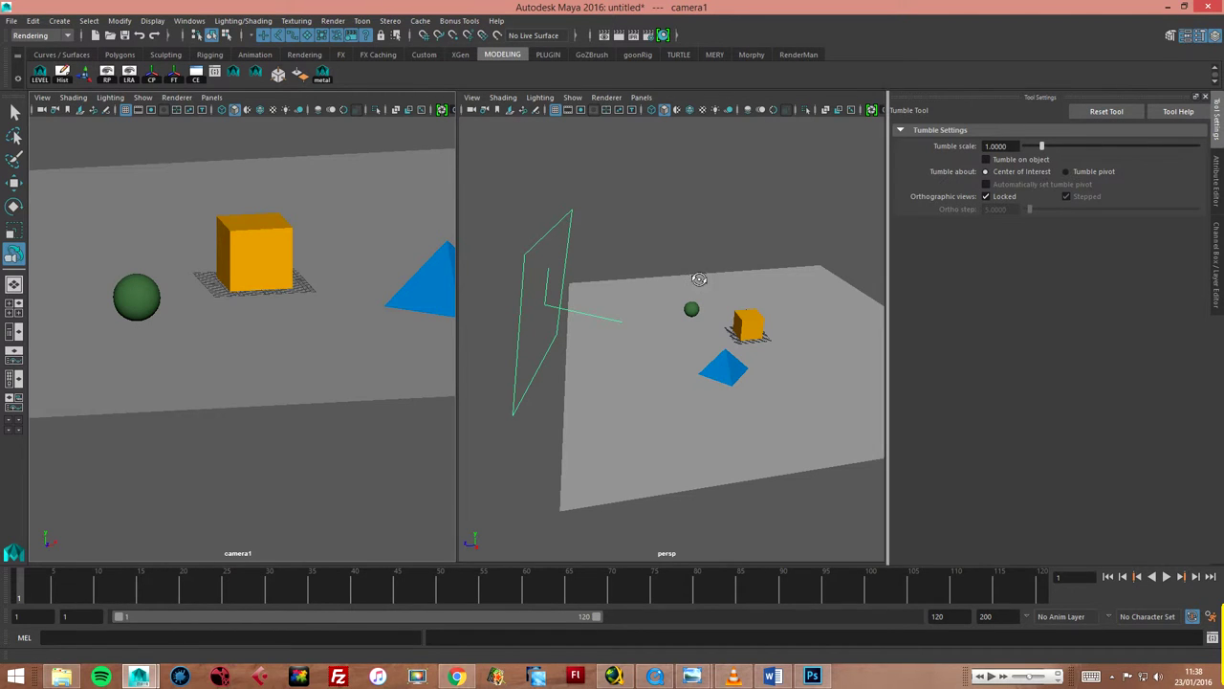
click(15, 184)
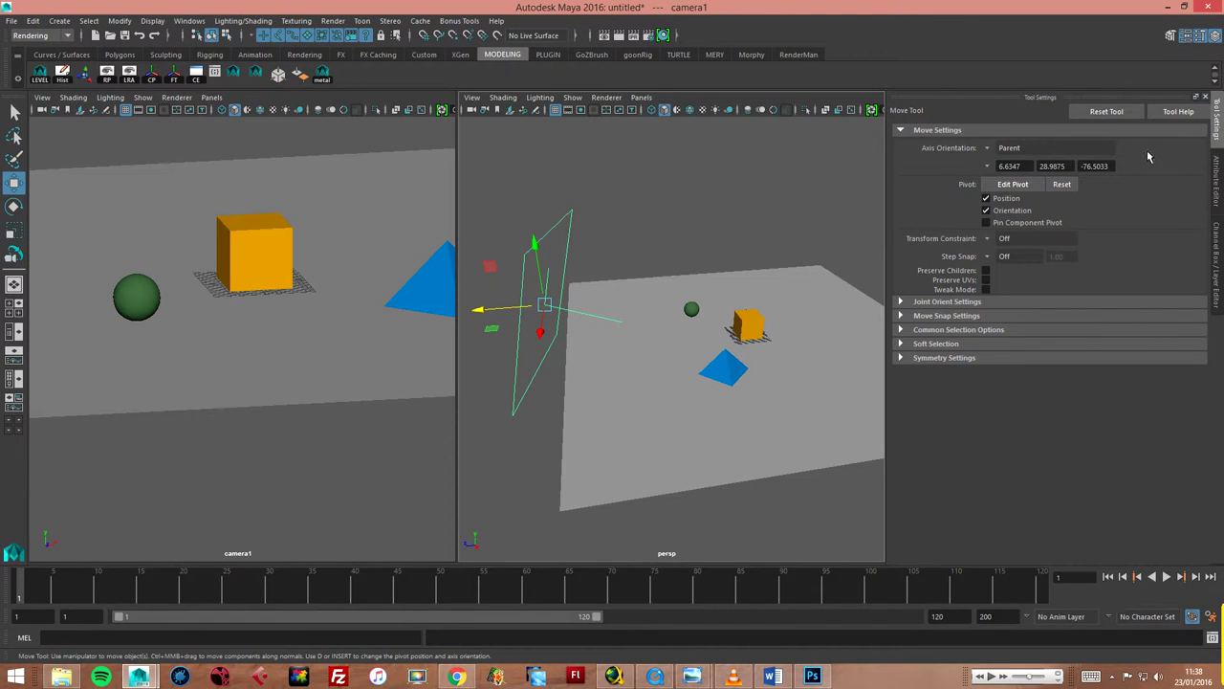
Toggle Orthographic in camera1's Orthographic Views attributes, leaving camera1 a perspective camera.
click(1215, 198)
click(1218, 243)
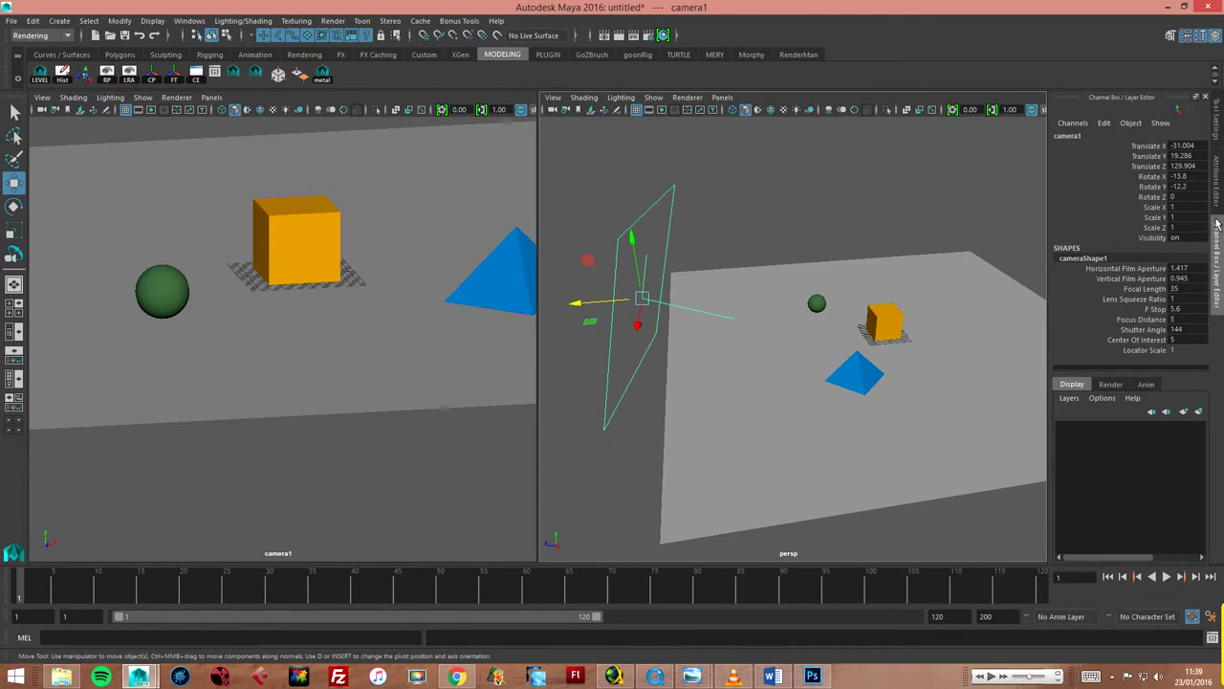
click(1216, 205)
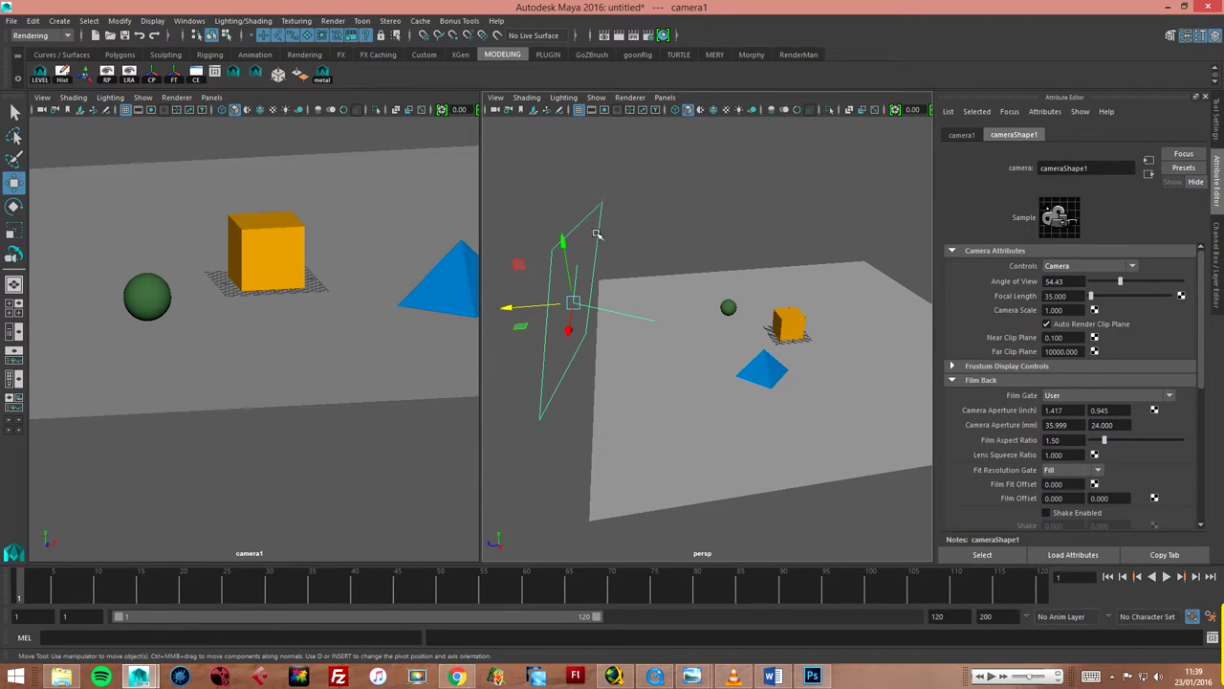
scroll(1116, 339, down, 5)
scroll(1116, 340, down, 1)
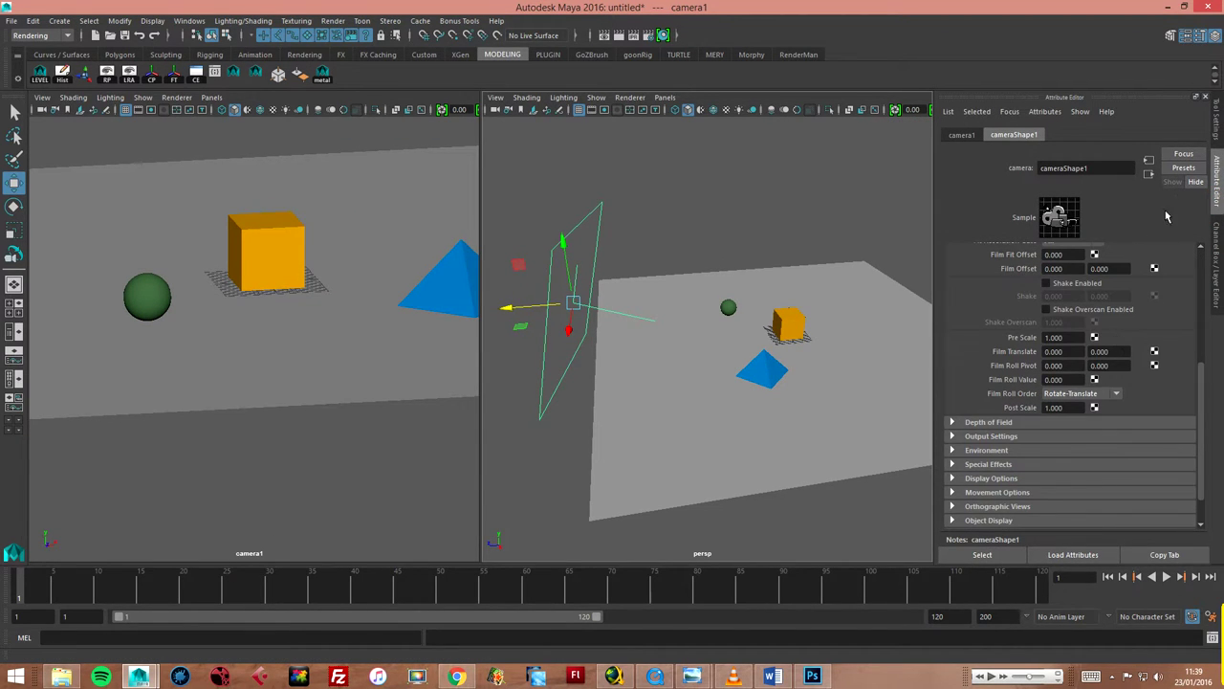
scroll(979, 481, down, 1)
click(997, 468)
scroll(1071, 480, down, 1)
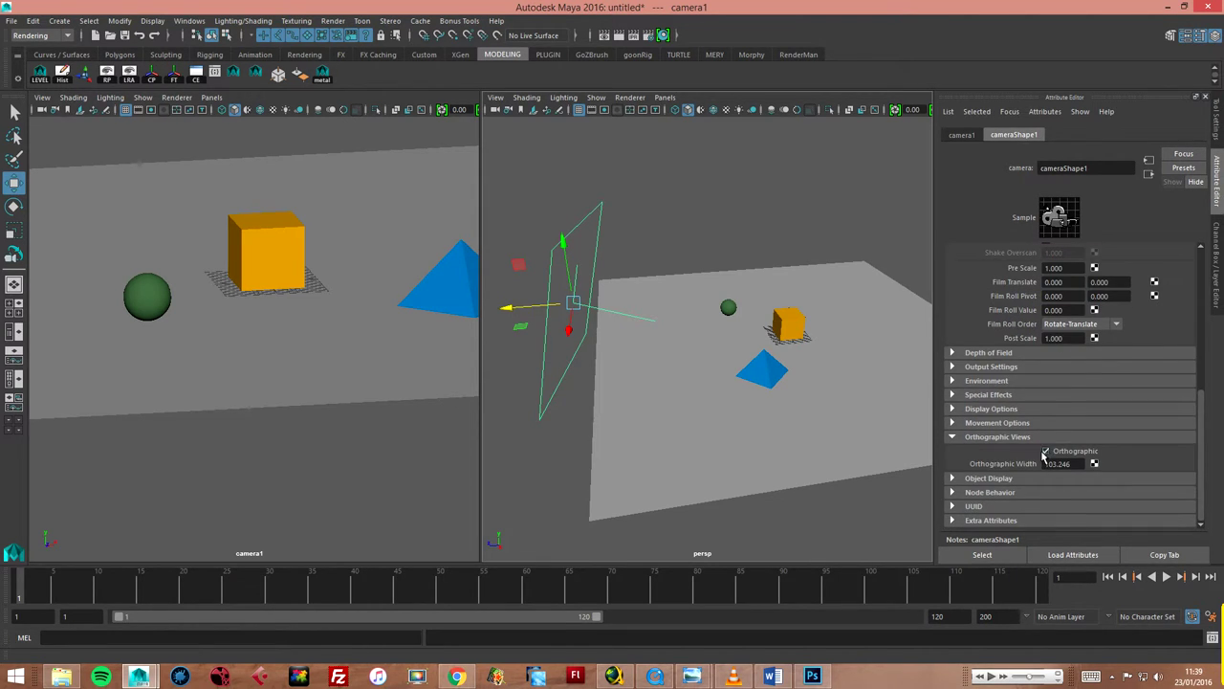
click(1048, 453)
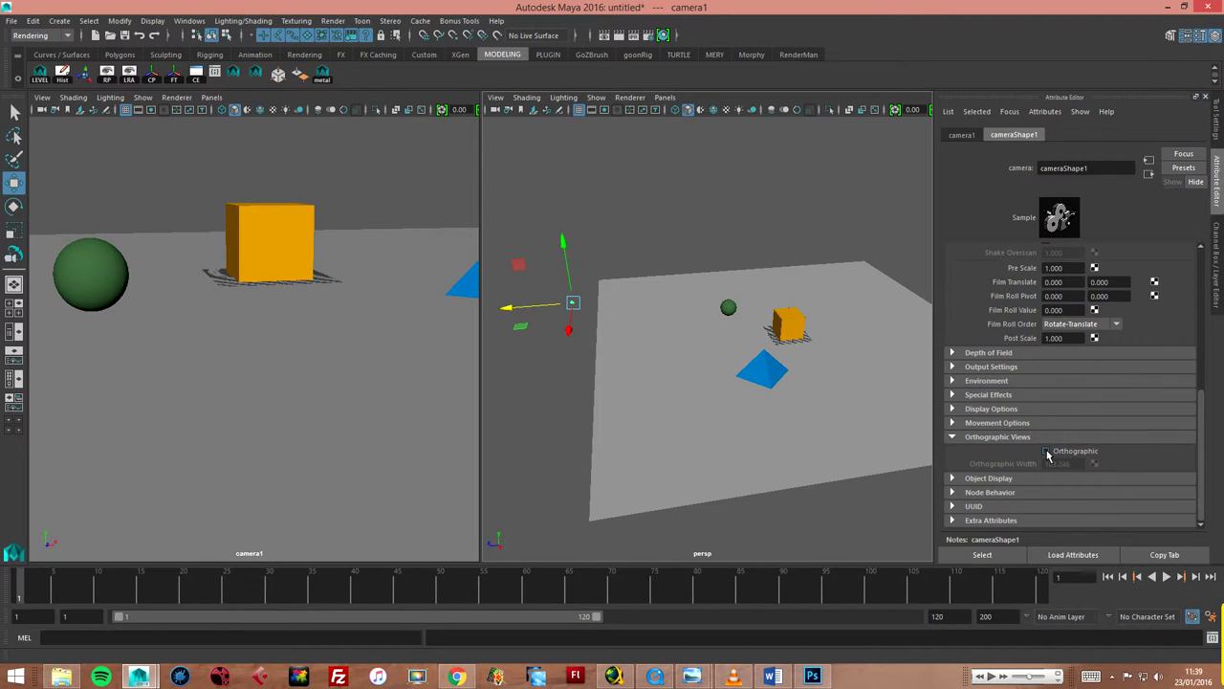
click(1047, 452)
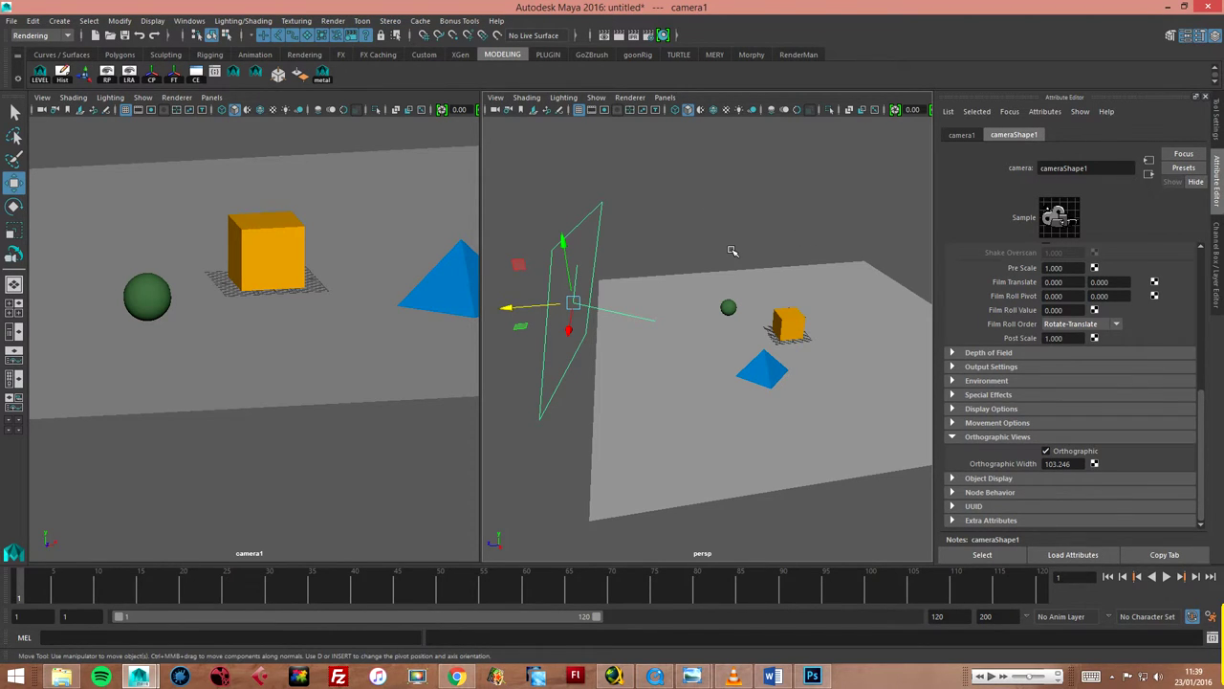
click(1047, 451)
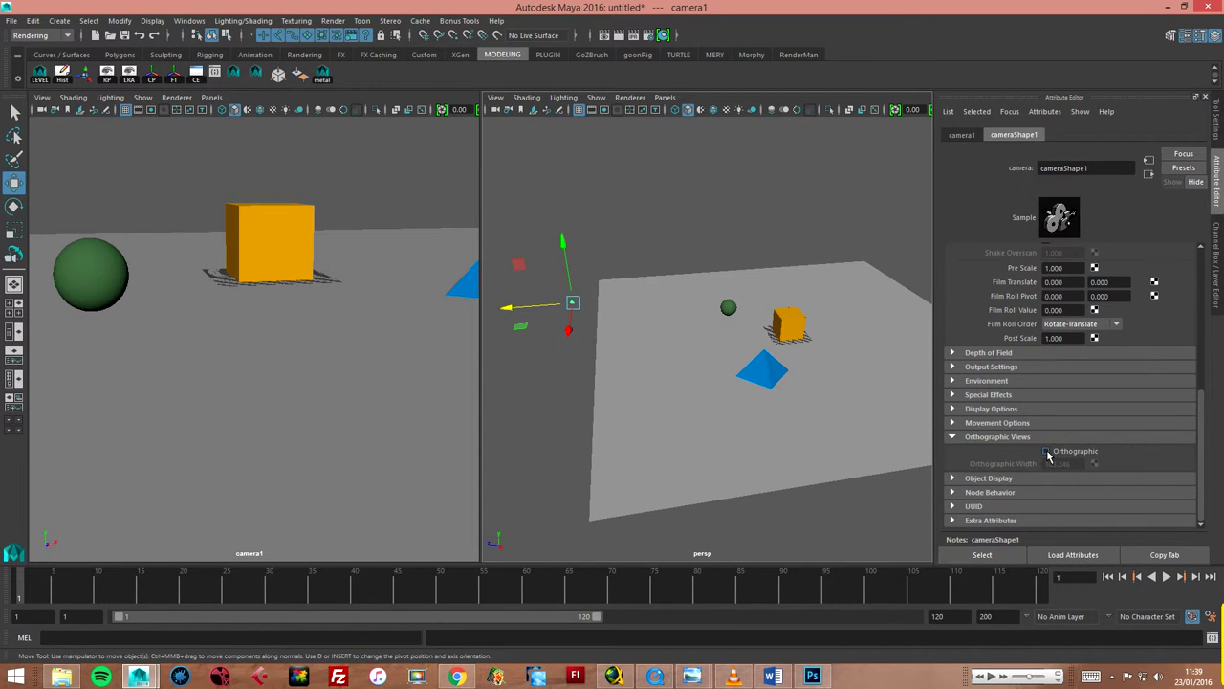
Reselect camera1, return to its attributes, and show the camera1 panel's Camera Tools list.
click(639, 248)
click(570, 302)
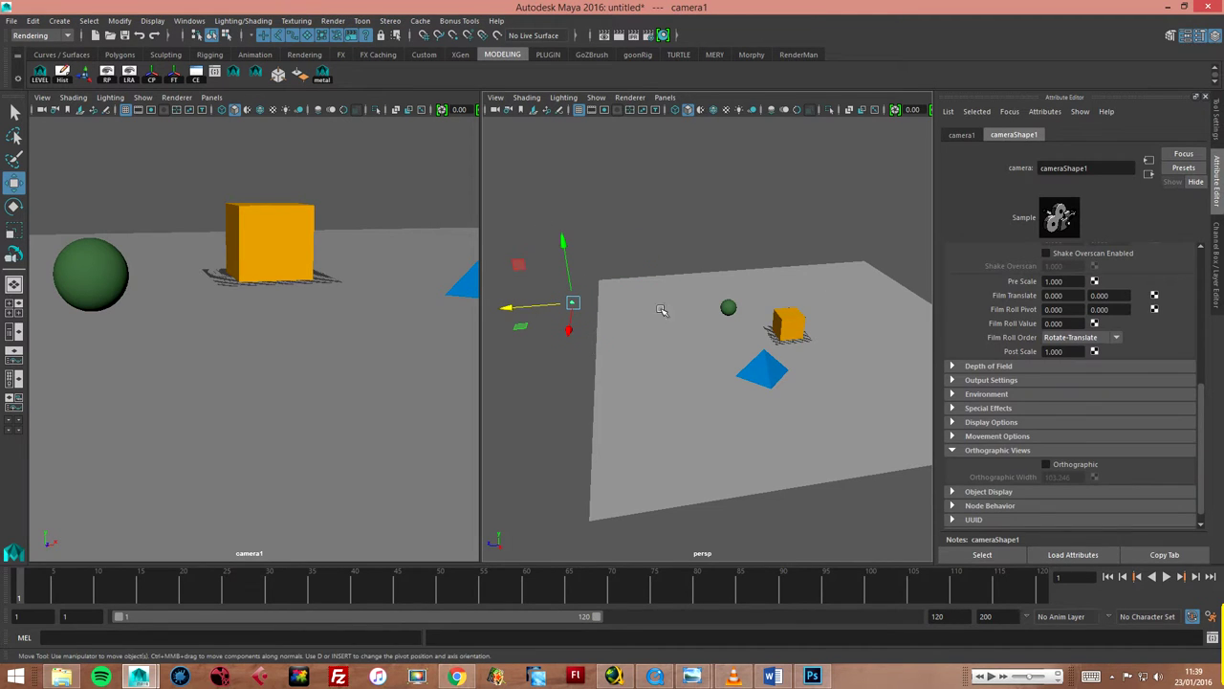
click(1218, 139)
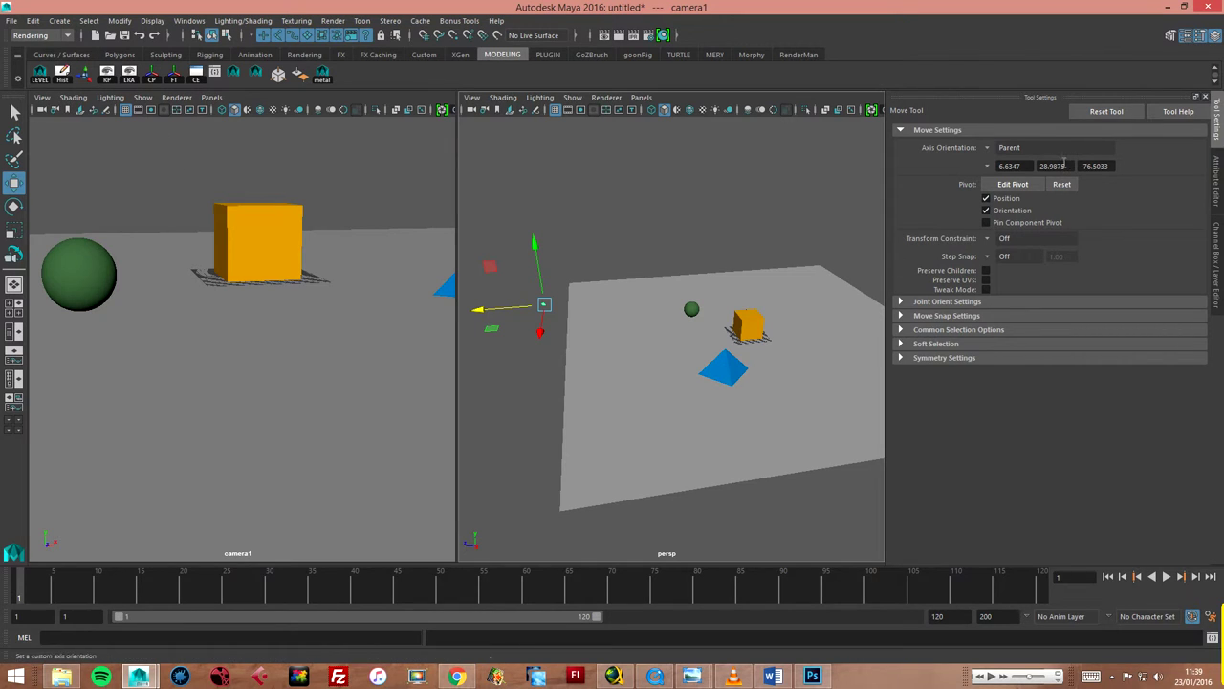
click(1209, 98)
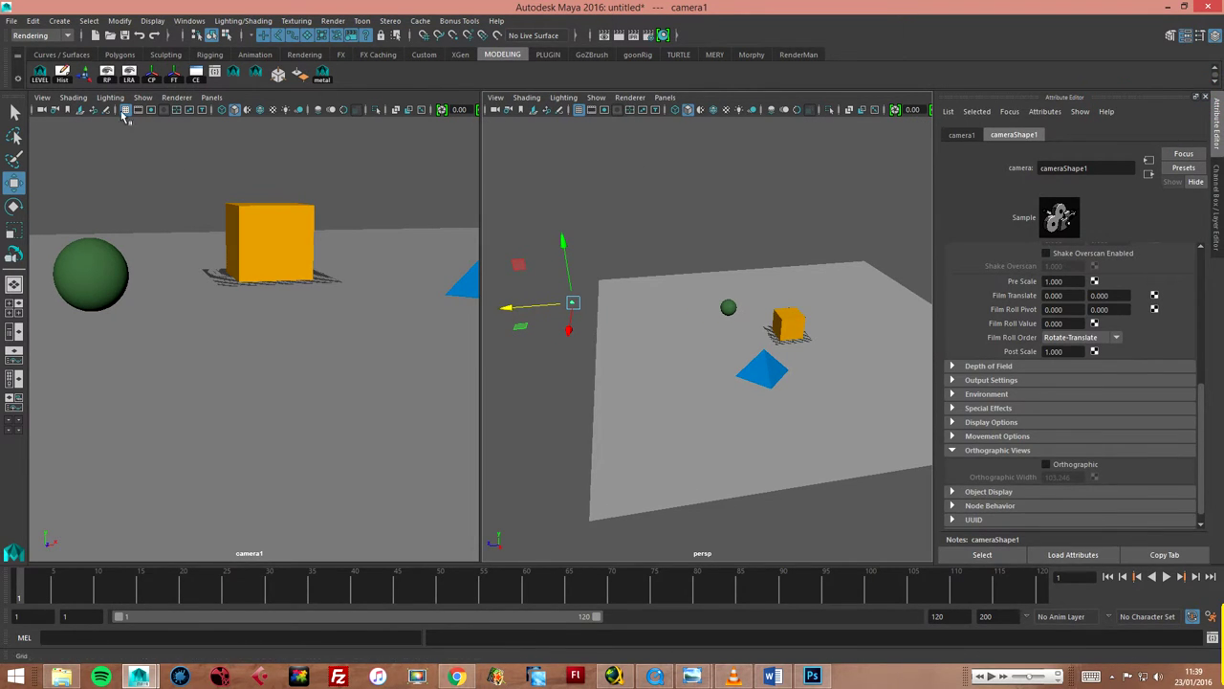
click(42, 111)
click(42, 97)
mouse_move(68, 314)
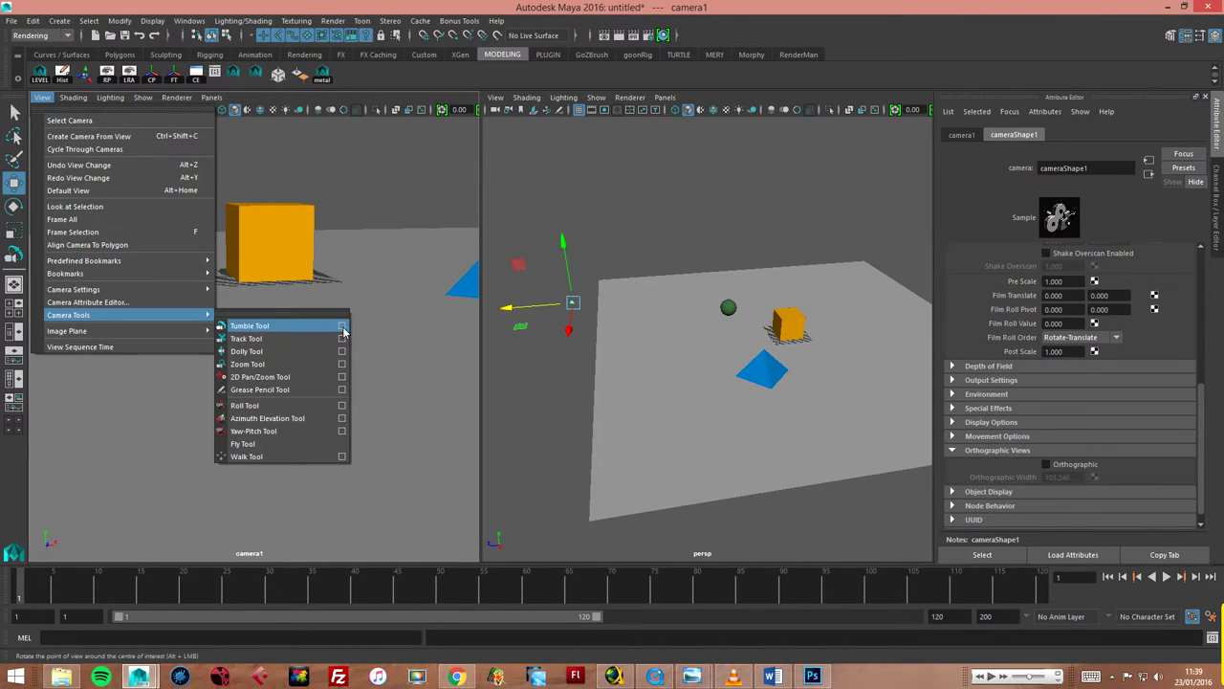
Tumble camera1 around the sphere, cube and pyramid with the Tumble Tool settings shown.
click(343, 327)
drag(728, 194, 977, 240)
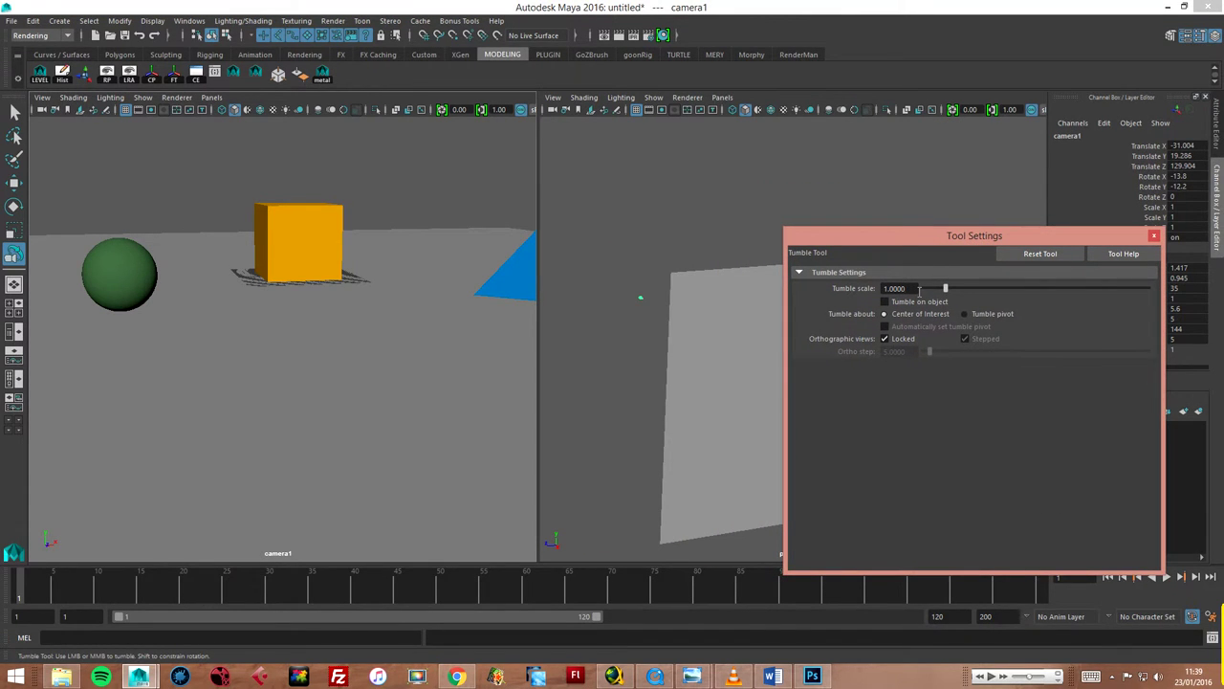
mouse_move(646, 360)
mouse_down()
mouse_move(577, 344)
mouse_move(594, 370)
mouse_move(579, 363)
mouse_up()
drag(274, 341, 298, 377)
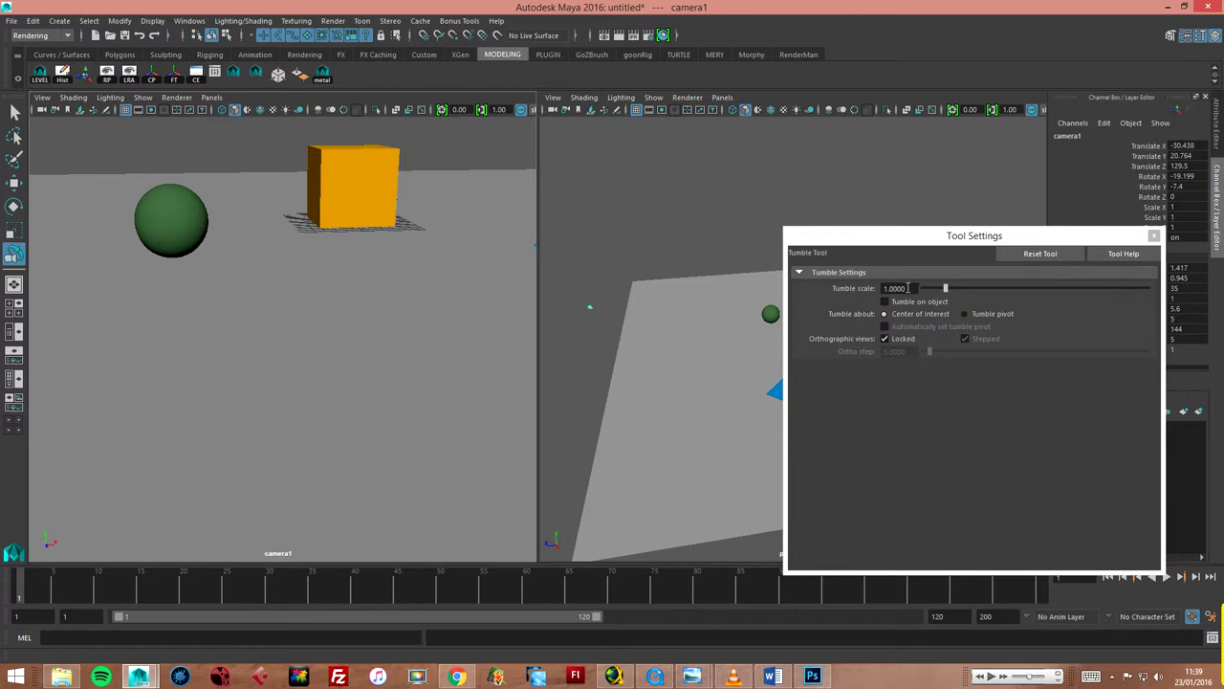
drag(342, 295, 201, 148)
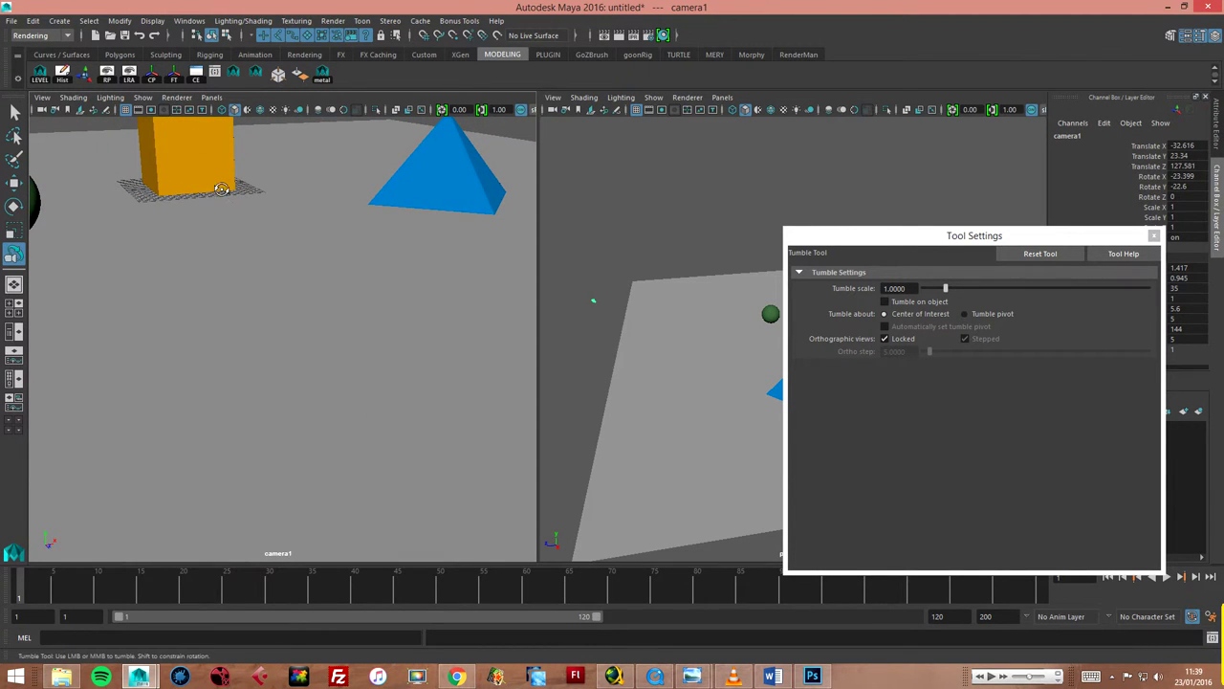
mouse_move(305, 281)
mouse_down()
mouse_move(275, 275)
mouse_move(282, 305)
mouse_move(315, 306)
mouse_up()
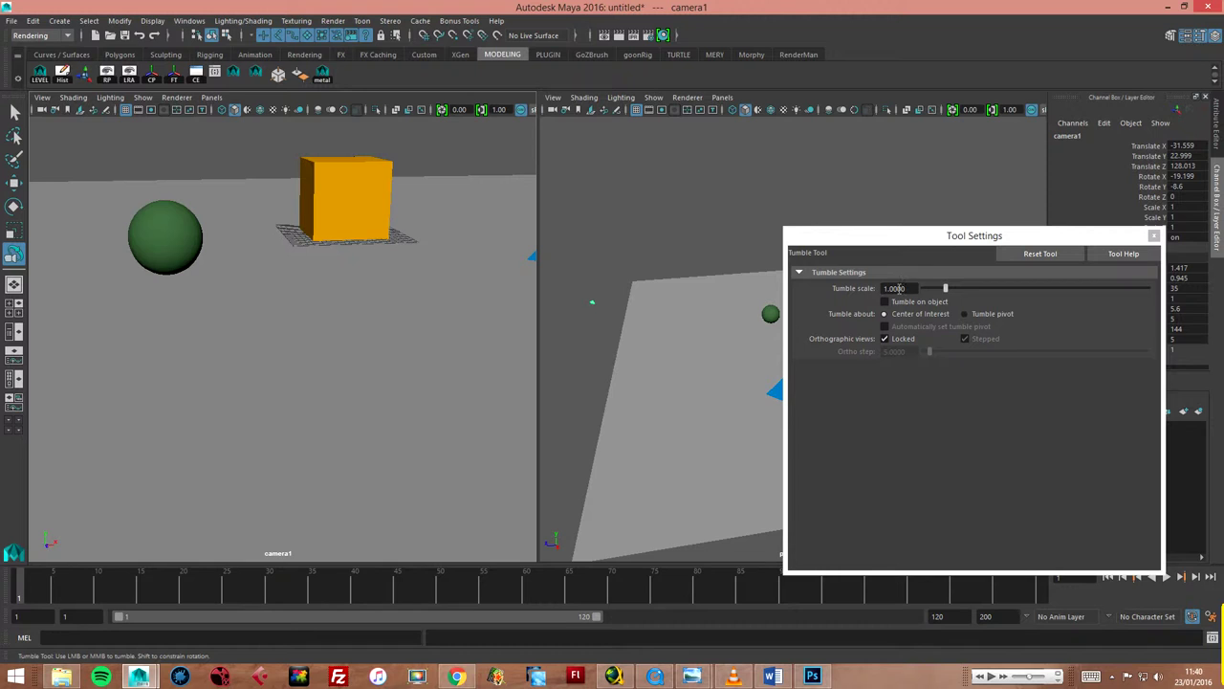
Tumble camera1 at Tumble scale 0.5, then 0.0671, then reset the tool to scale 1.0000.
mouse_move(910, 287)
mouse_down()
mouse_move(885, 287)
mouse_move(1102, 302)
mouse_up()
mouse_move(360, 306)
mouse_down()
mouse_move(317, 296)
mouse_move(332, 302)
mouse_move(335, 287)
mouse_up()
click(822, 265)
text(0.5)
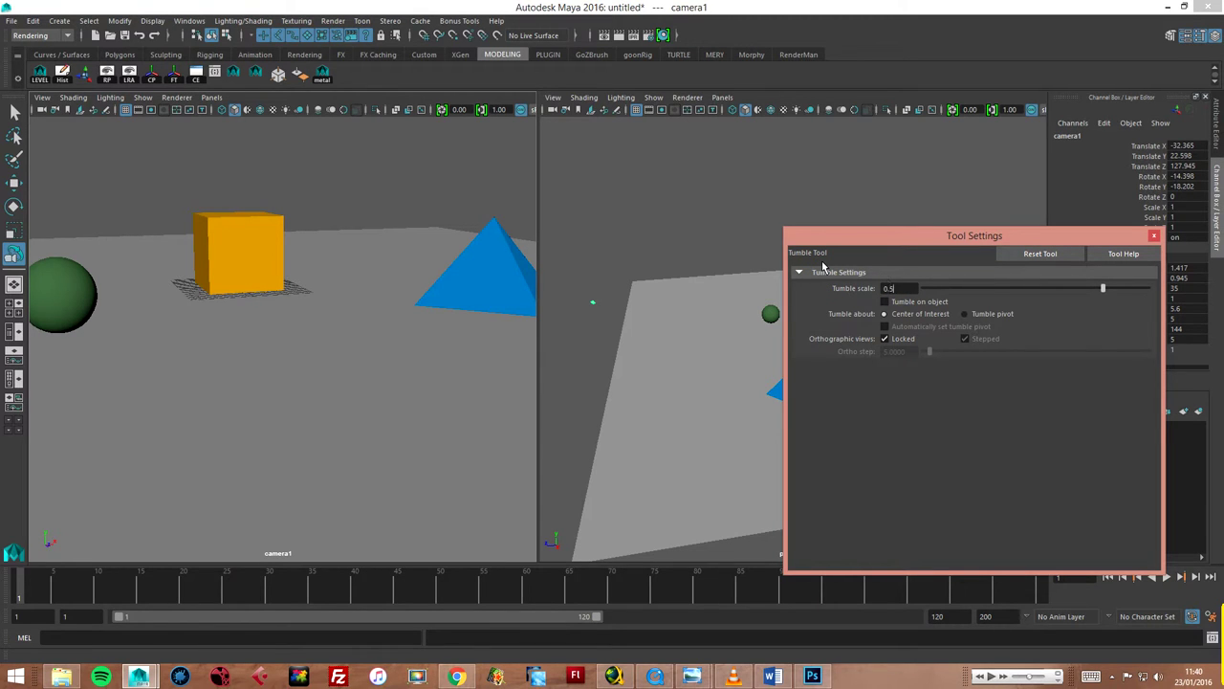
key(Return)
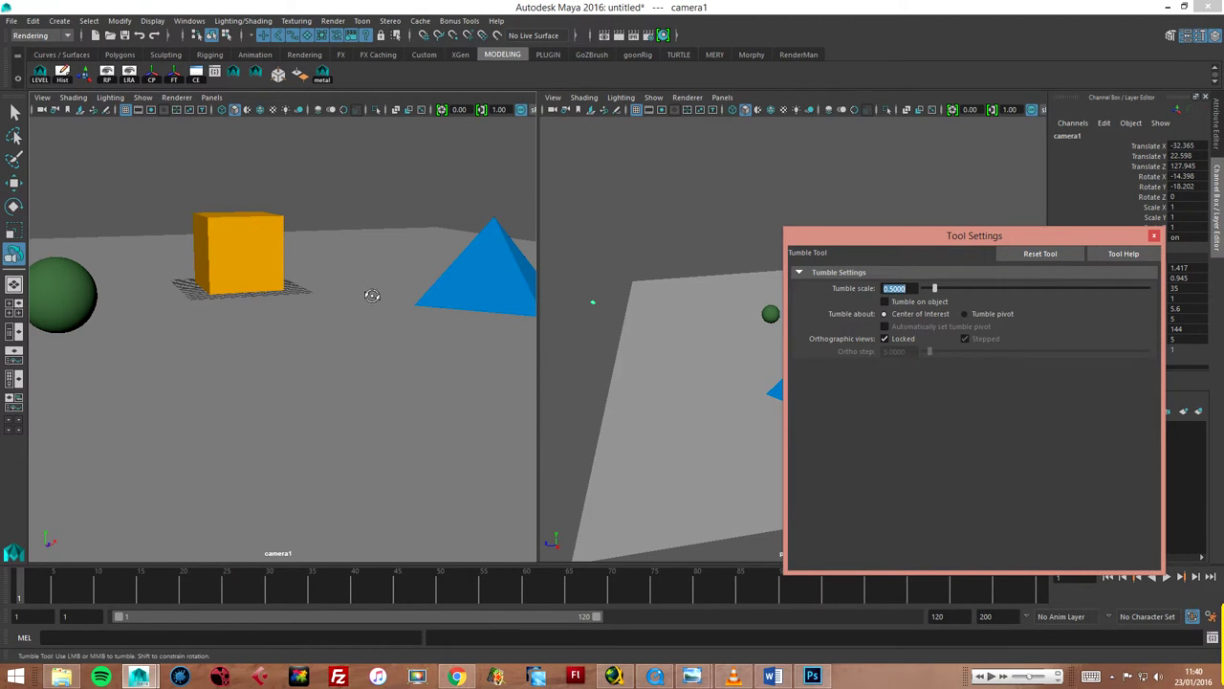
mouse_move(375, 303)
mouse_down()
mouse_move(342, 301)
mouse_move(334, 314)
mouse_move(345, 311)
mouse_up()
drag(935, 288, 924, 289)
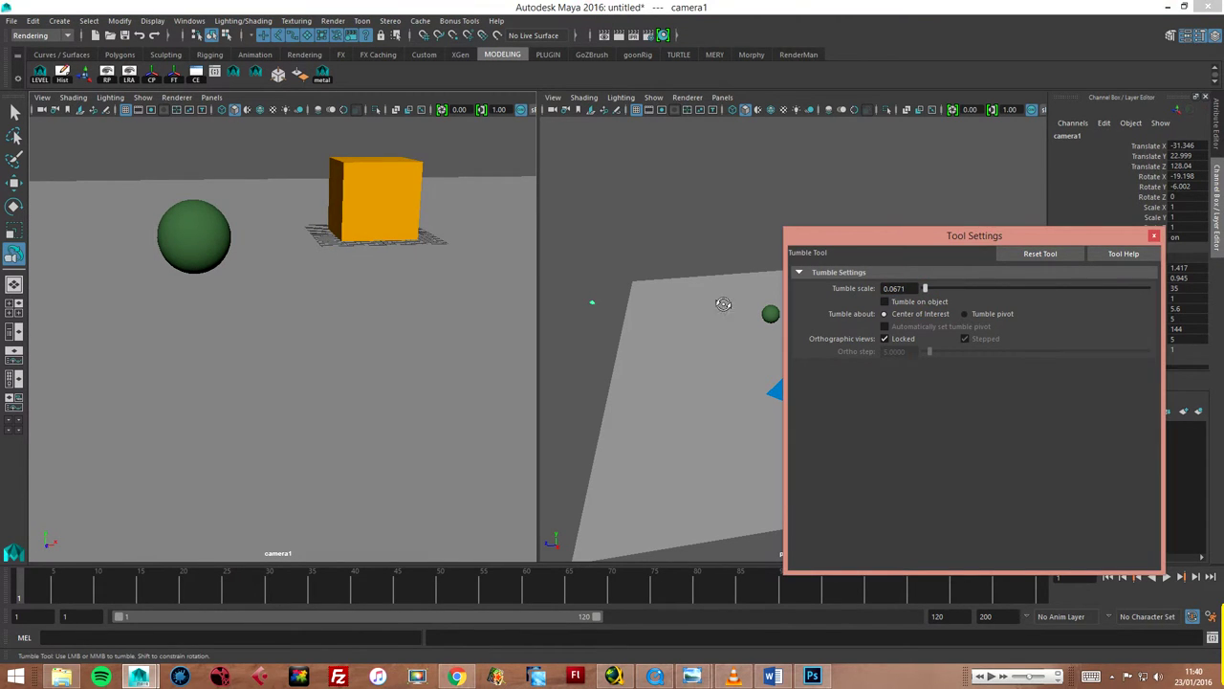
mouse_move(428, 322)
mouse_down()
mouse_move(495, 293)
mouse_move(507, 240)
mouse_move(415, 216)
mouse_move(311, 265)
mouse_move(446, 315)
mouse_move(481, 284)
mouse_move(587, 303)
mouse_up()
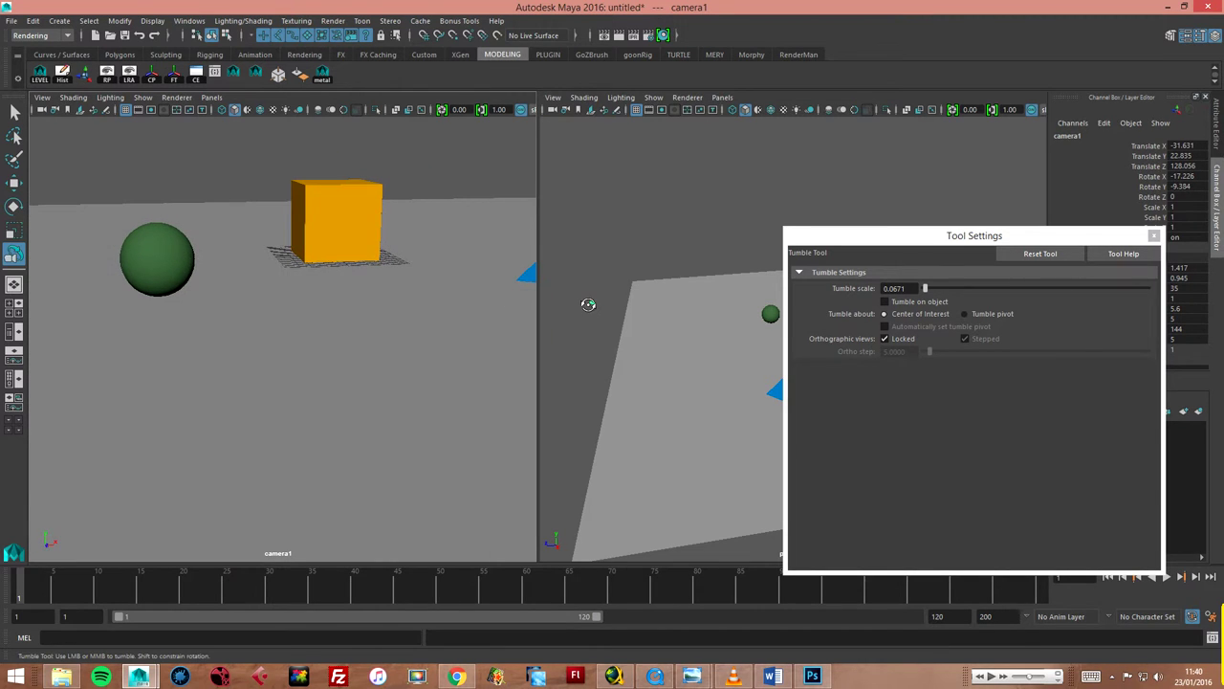
click(1012, 256)
drag(999, 236, 985, 235)
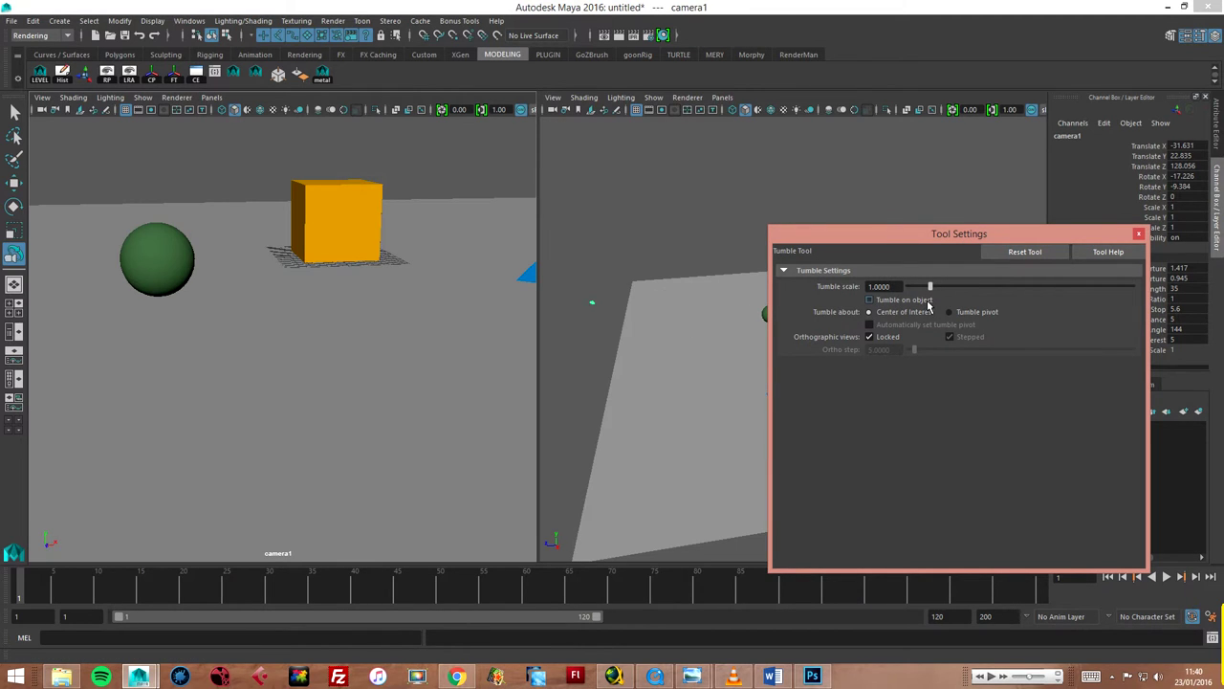
Tumble camera1 about the cube and sphere until all three objects are framed (-23.226 X, -18.984 Y).
drag(898, 242, 961, 243)
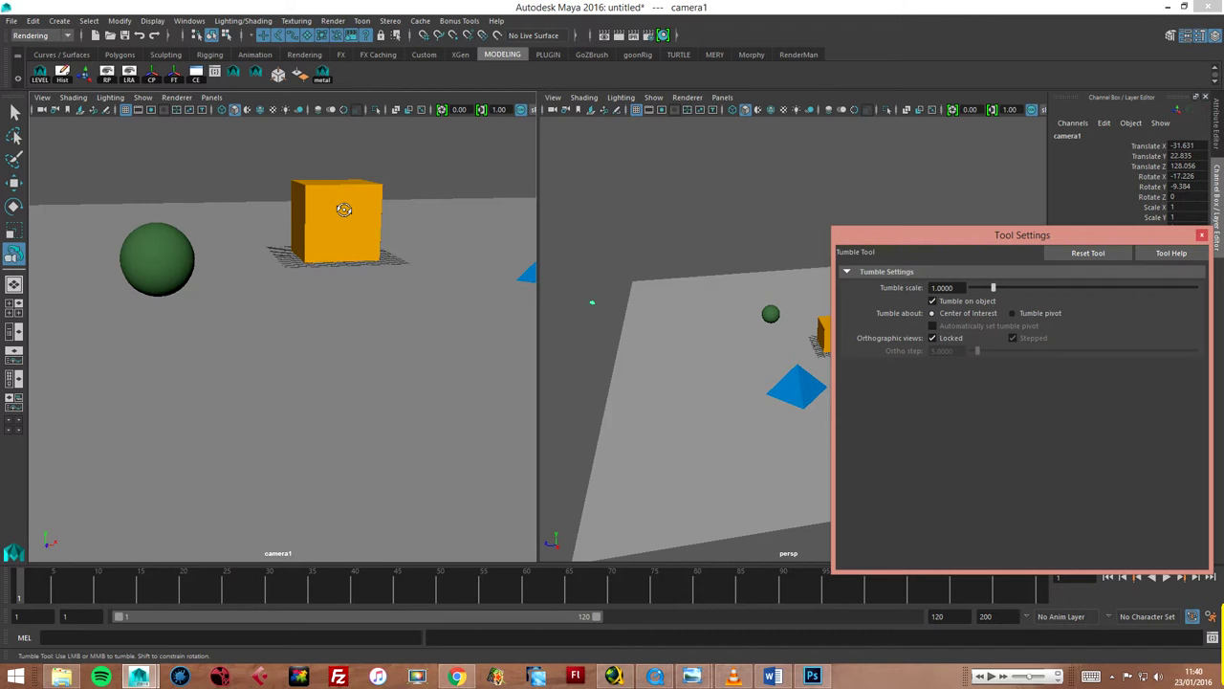
mouse_move(344, 208)
mouse_down()
mouse_move(334, 220)
mouse_move(339, 204)
mouse_up()
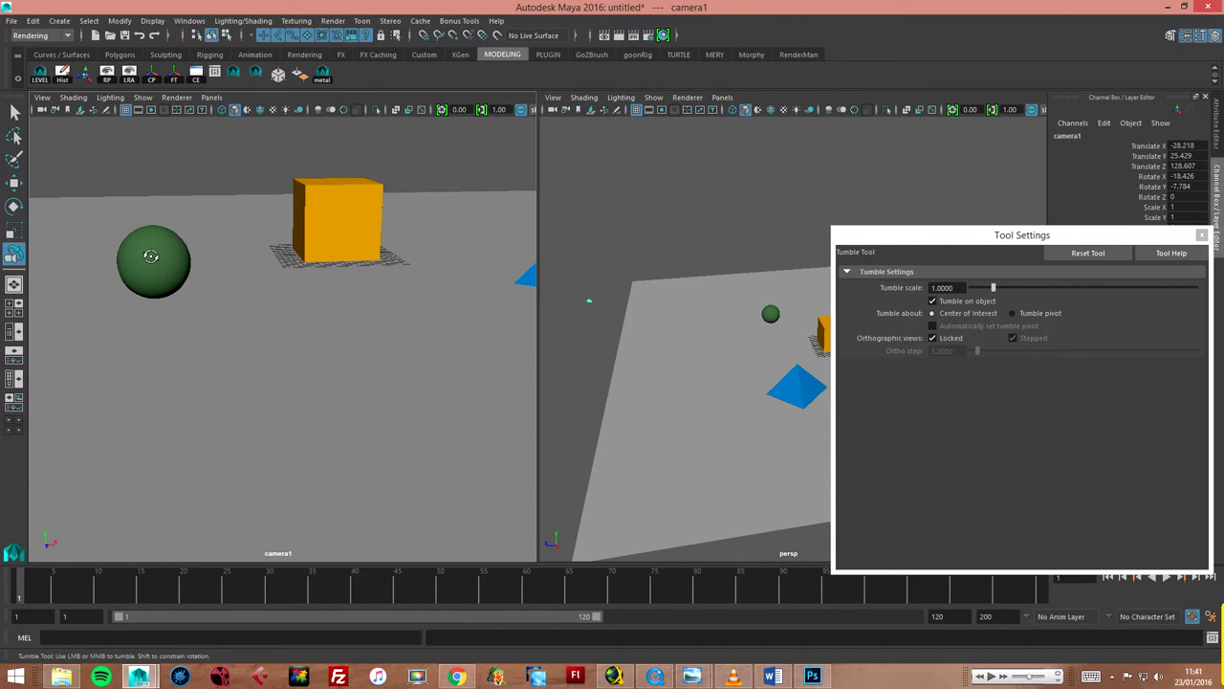
mouse_move(151, 255)
mouse_down()
mouse_move(142, 262)
mouse_move(374, 213)
mouse_up()
mouse_move(455, 210)
mouse_down()
mouse_move(478, 211)
mouse_move(470, 200)
mouse_move(465, 233)
mouse_move(445, 210)
mouse_up()
mouse_move(390, 131)
mouse_down()
mouse_move(347, 128)
mouse_move(374, 123)
mouse_move(396, 143)
mouse_move(366, 135)
mouse_move(372, 123)
mouse_move(342, 131)
mouse_move(366, 138)
mouse_up()
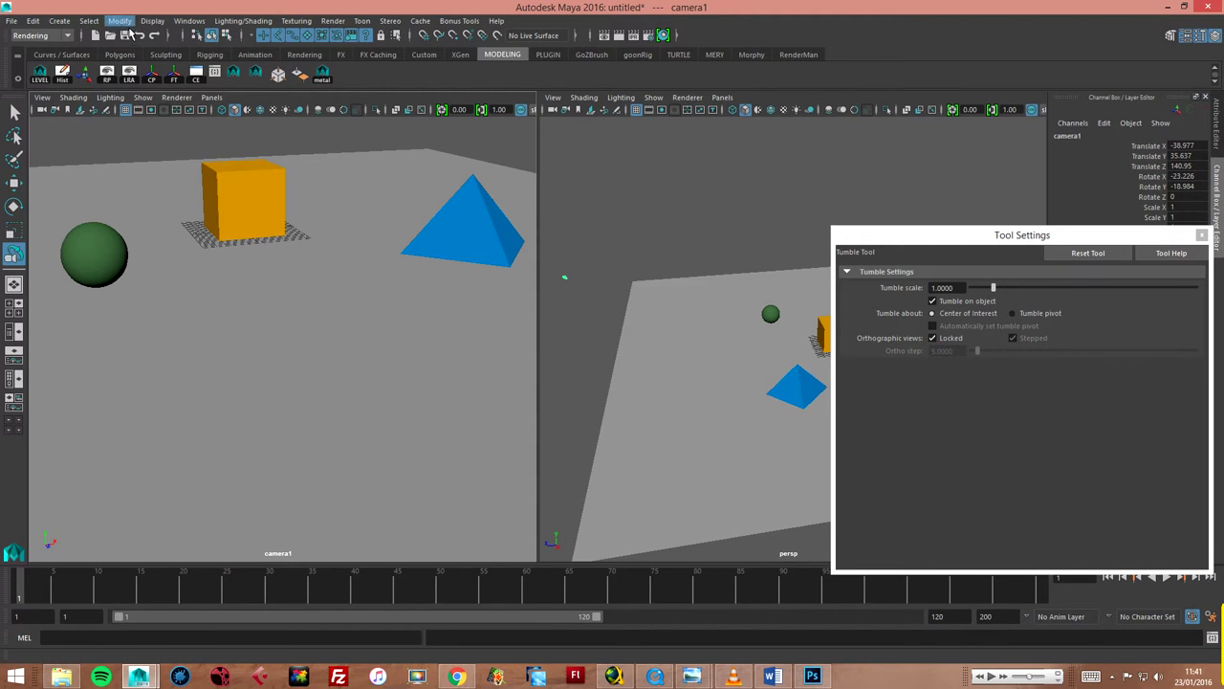
click(773, 676)
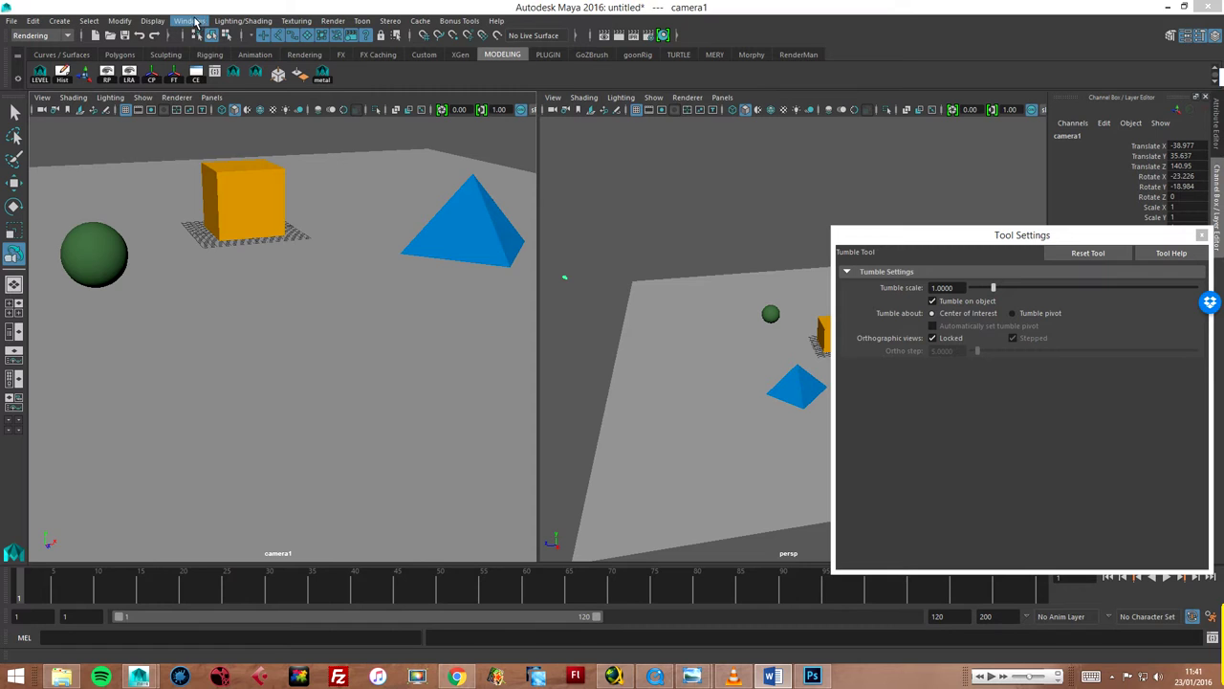
Turn on camera1's Center of Interest manipulator under Display > Rendering and tumble persp to view it.
click(120, 20)
mouse_move(177, 235)
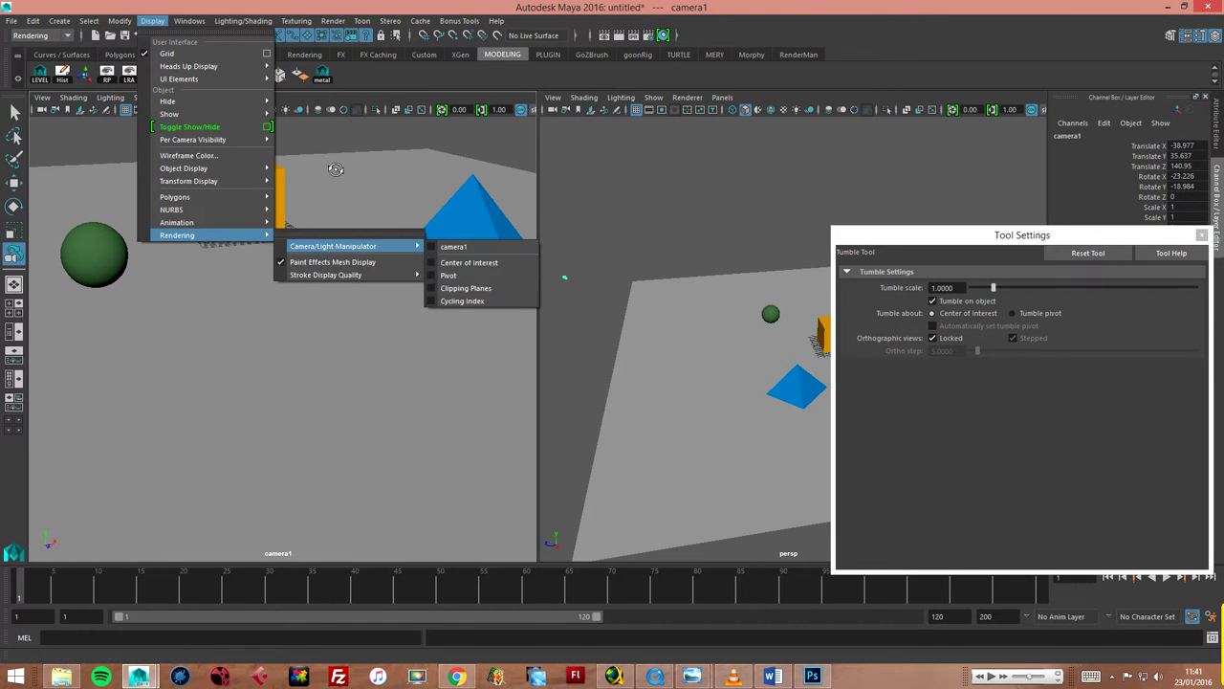
click(459, 20)
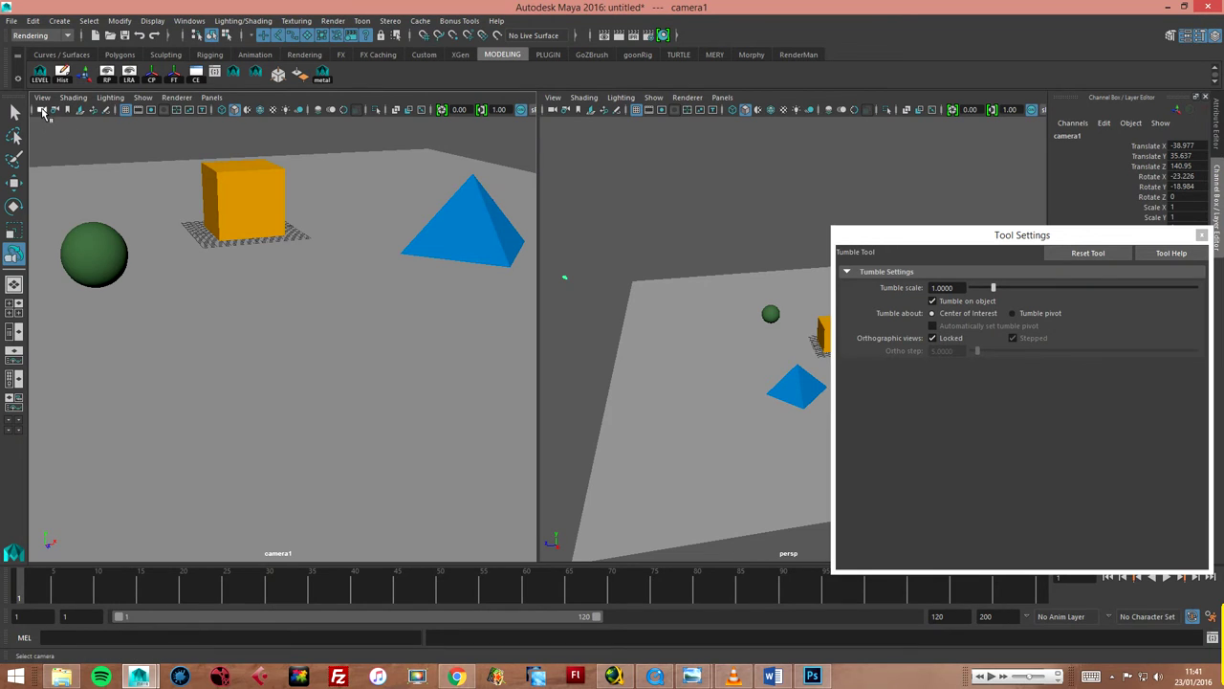
click(152, 20)
mouse_move(177, 235)
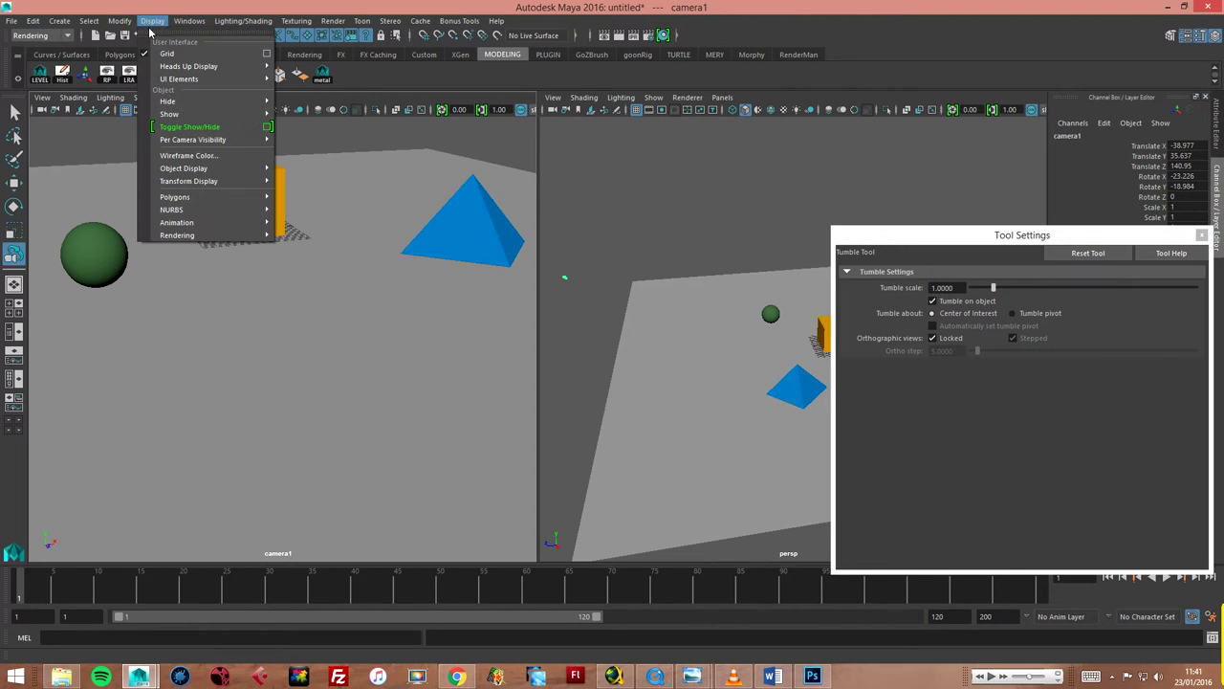
mouse_move(333, 246)
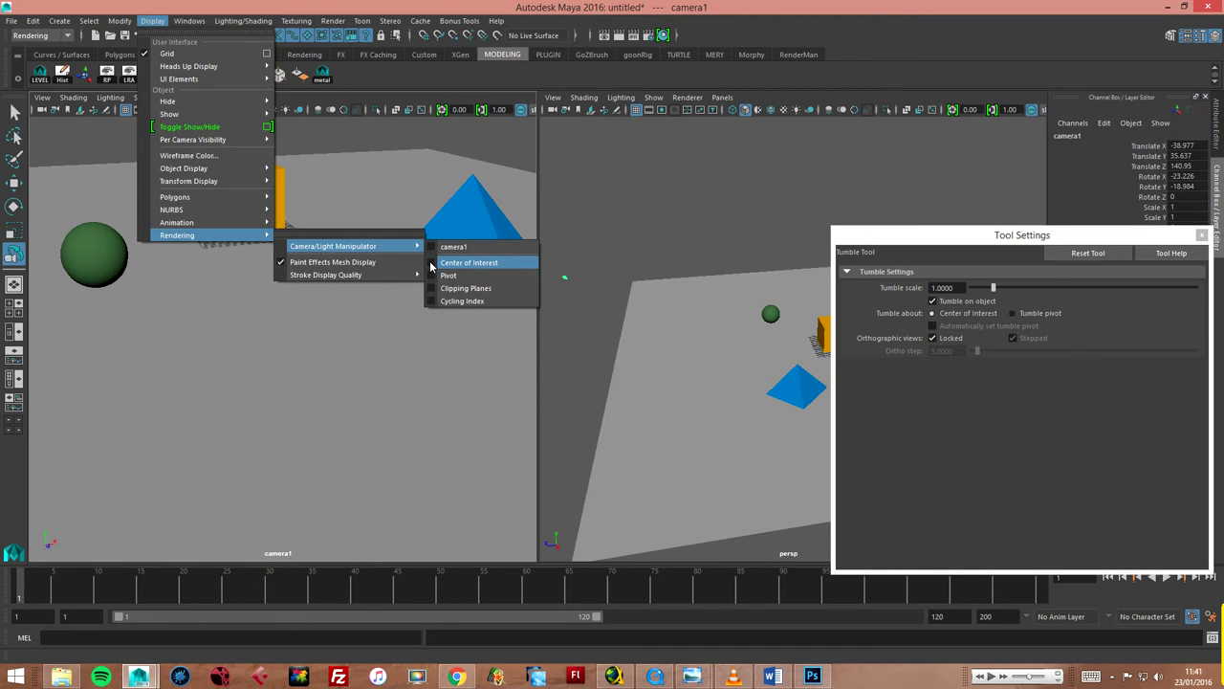
click(432, 263)
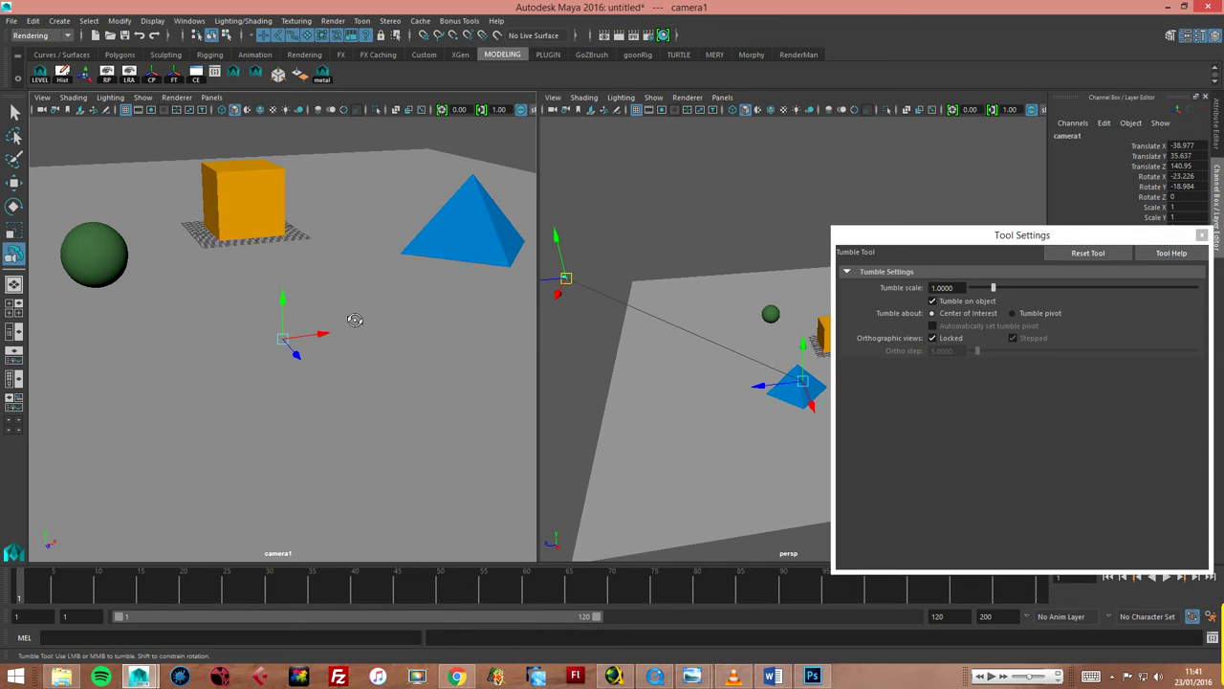
drag(1147, 238, 1147, 90)
drag(600, 276, 574, 268)
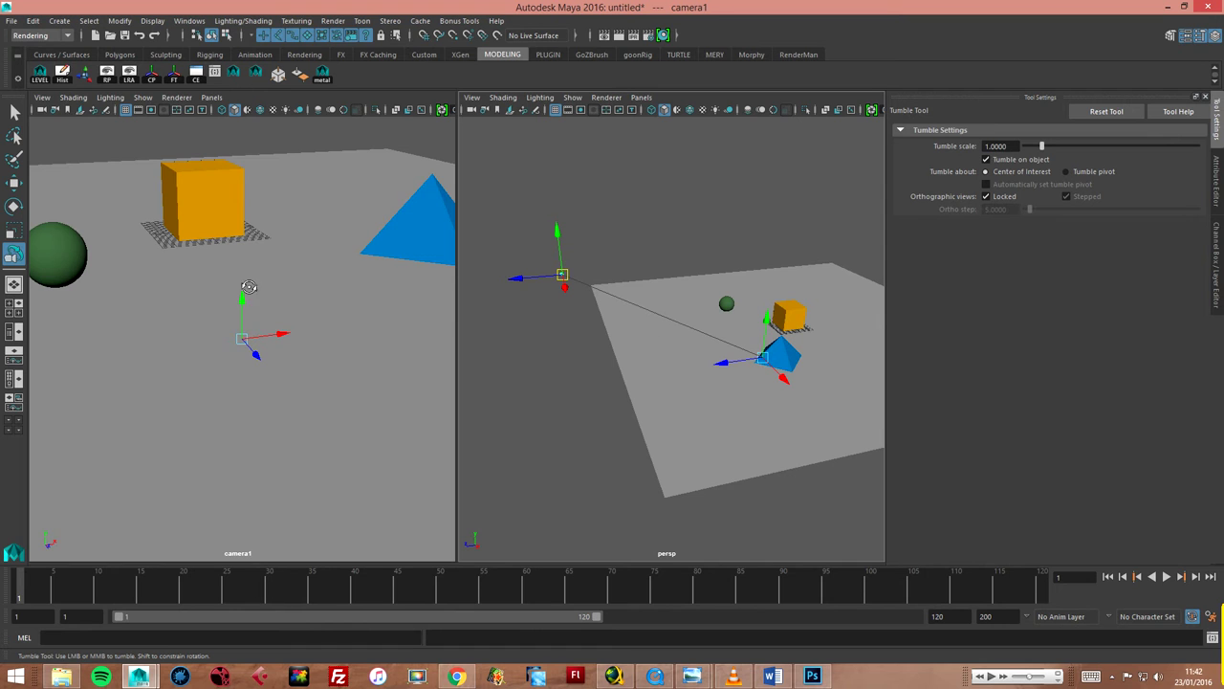
Drag camera1's center of interest onto the pyramid with the Move tool, then orbit persp to check.
mouse_move(397, 140)
mouse_down()
mouse_move(347, 119)
mouse_move(374, 136)
mouse_move(307, 140)
mouse_move(360, 140)
mouse_up()
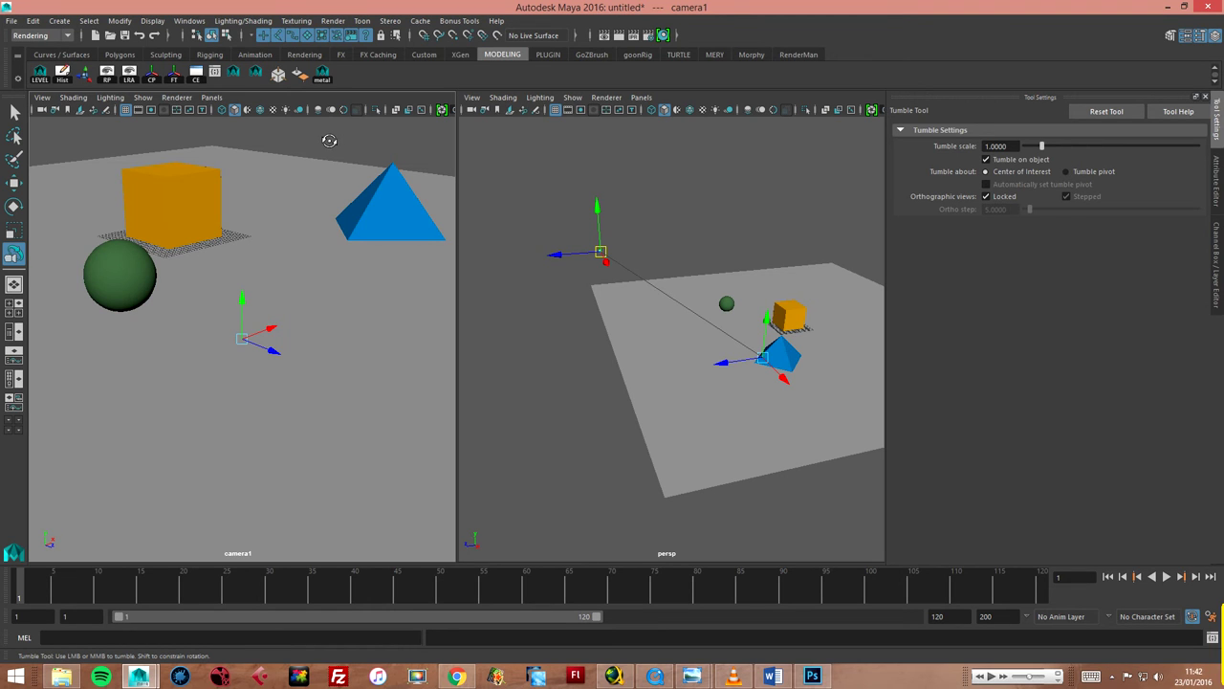
click(15, 182)
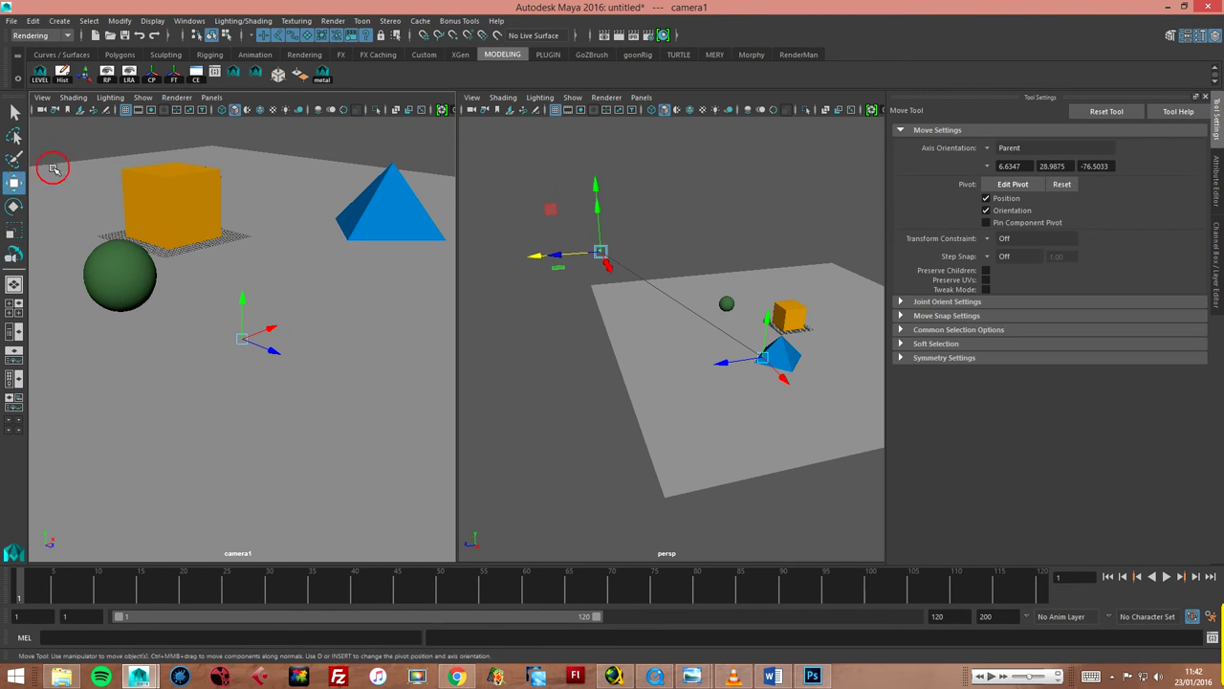
mouse_move(780, 384)
mouse_down()
mouse_move(804, 414)
mouse_move(770, 371)
mouse_up()
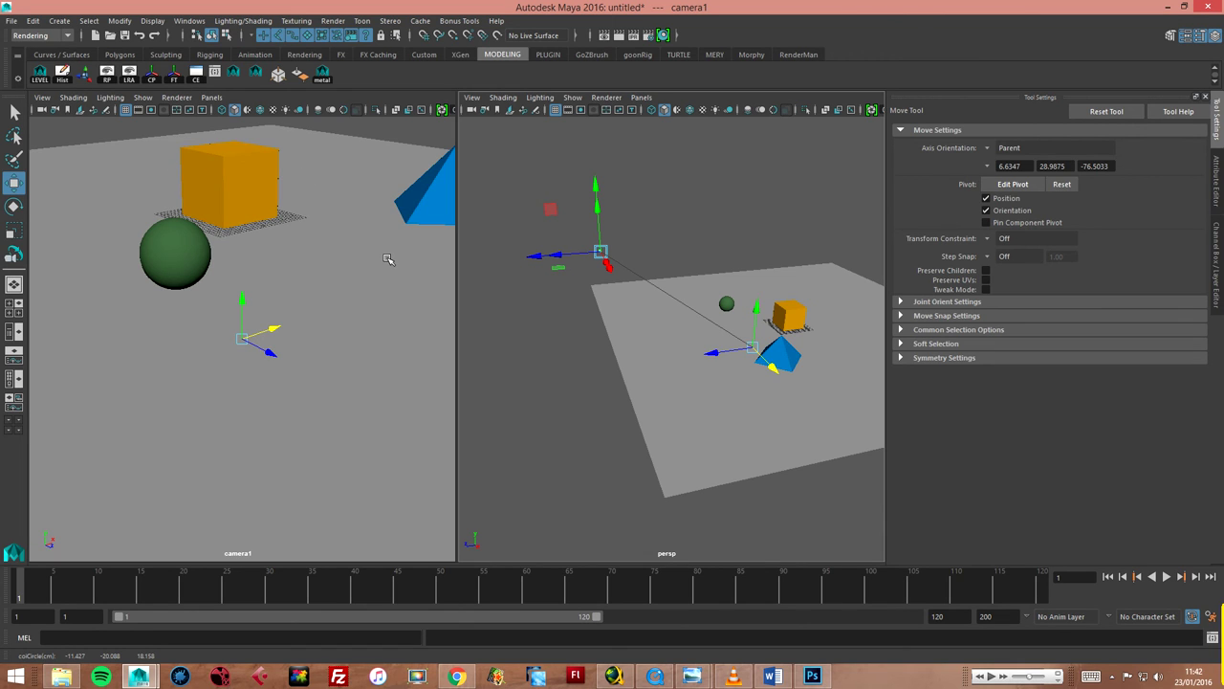
click(713, 218)
mouse_move(714, 218)
alt+mouse_down()
mouse_move(778, 216)
mouse_move(714, 225)
alt+mouse_up()
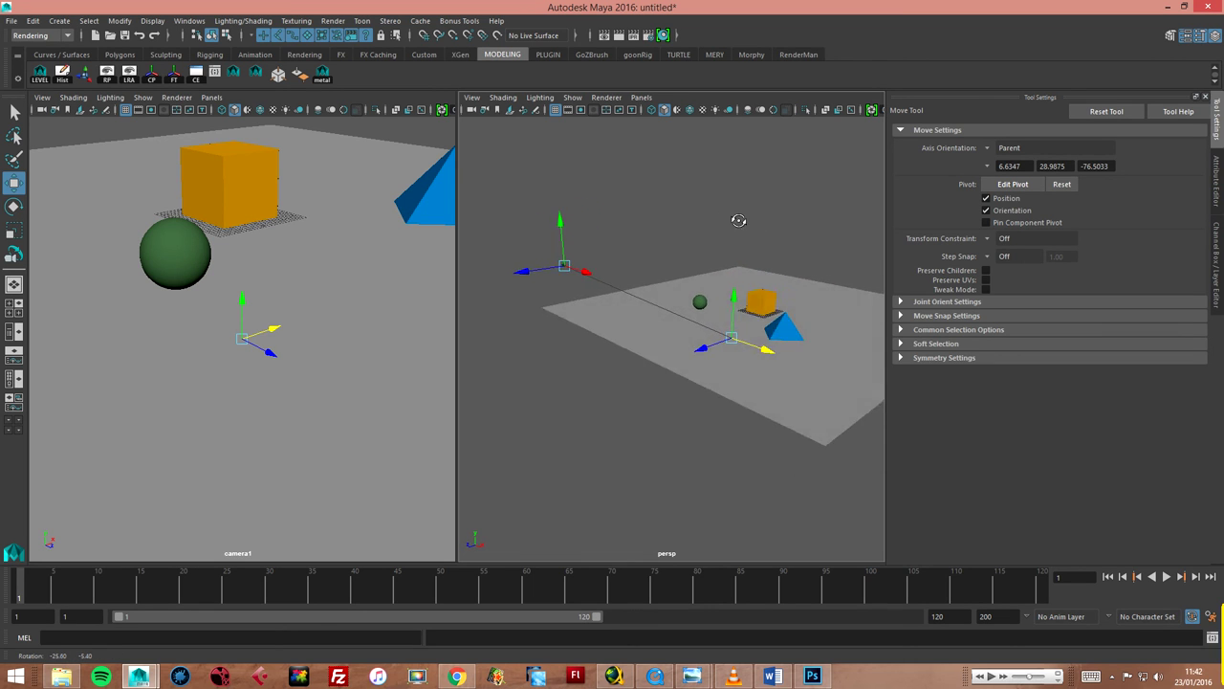
alt+drag(713, 239, 746, 237)
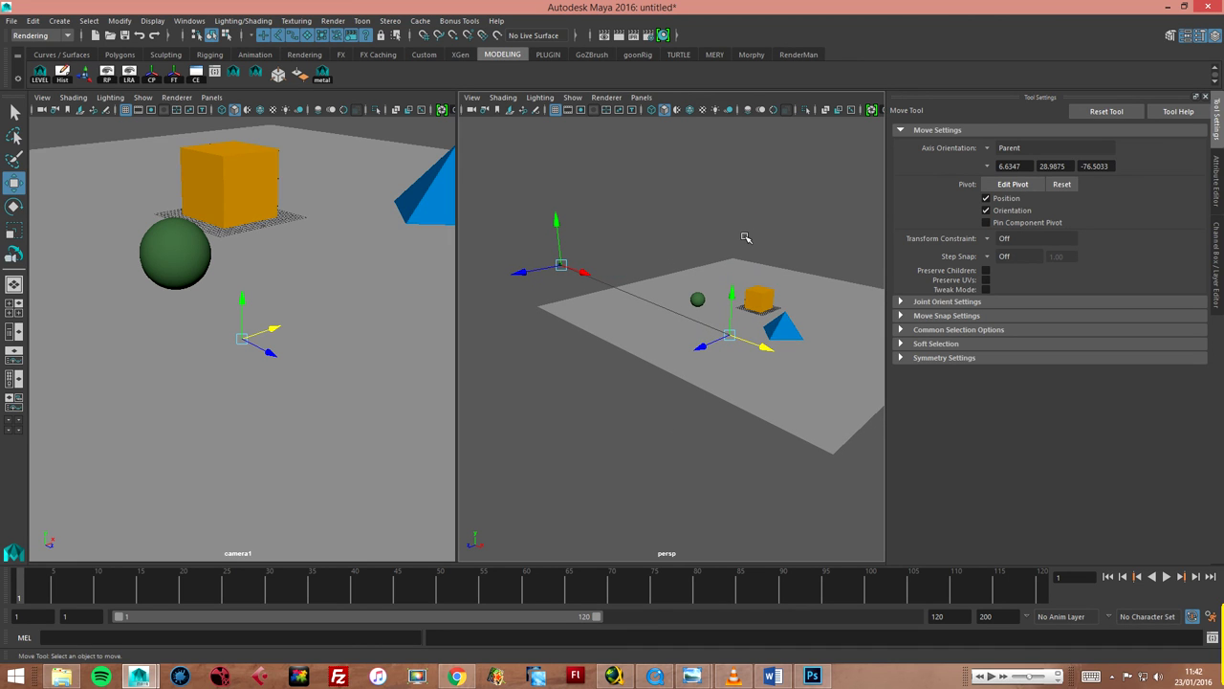